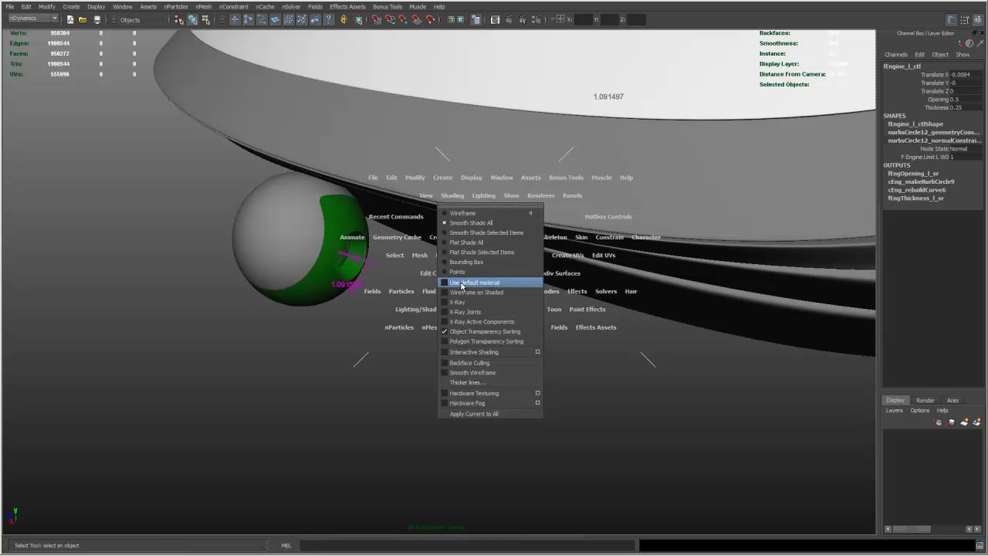
Step: Shade the viewport with the default material and move the fEngine_l_ctl engine control to a test position beneath the hull
{"action": "left_click", "coordinate": [460, 283]}
{"action": "left_click_drag", "start_coordinate": [495, 238], "coordinate": [425, 235], "text": "alt"}
{"action": "key", "text": "w"}
{"action": "left_click_drag", "start_coordinate": [466, 289], "coordinate": [259, 266]}
{"action": "right_click_drag", "start_coordinate": [261, 268], "coordinate": [331, 233], "text": "alt"}
{"action": "left_click_drag", "start_coordinate": [330, 234], "coordinate": [456, 258], "text": "alt"}
{"action": "left_click_drag", "start_coordinate": [460, 322], "coordinate": [406, 250]}
{"action": "left_click_drag", "start_coordinate": [507, 247], "coordinate": [537, 228], "text": "alt"}
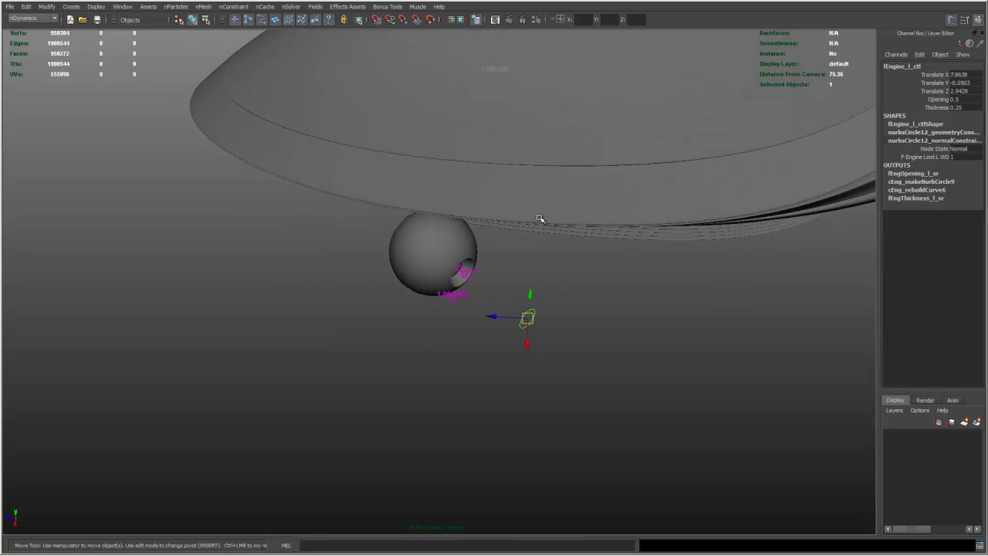
{"action": "left_click_drag", "start_coordinate": [483, 253], "coordinate": [494, 286], "text": "alt"}
Step: Reset the engine control's Translate X, Y and Z to 0
{"action": "left_click", "coordinate": [966, 75]}
{"action": "left_click_drag", "start_coordinate": [968, 80], "coordinate": [967, 91]}
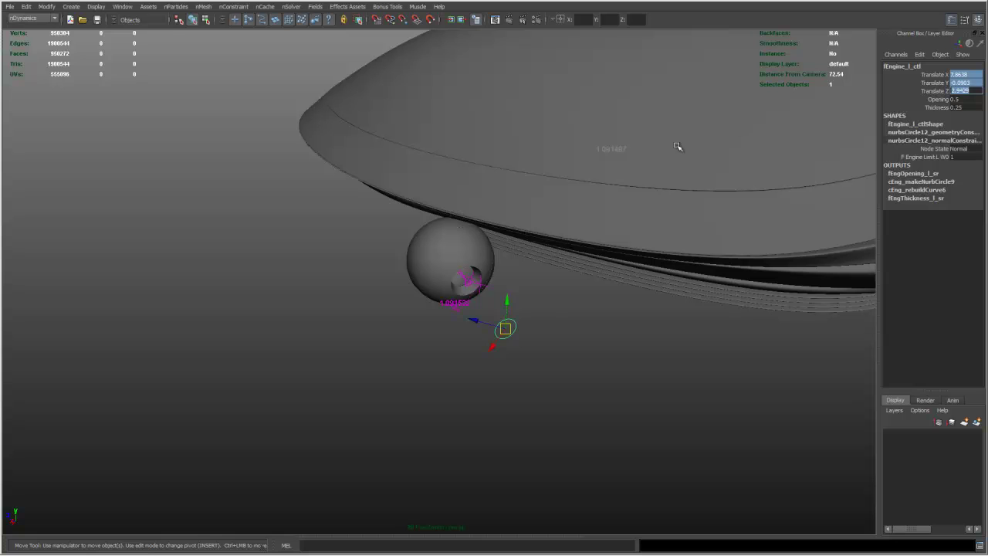
{"action": "type", "text": "0"}
{"action": "key", "text": "Return"}
{"action": "left_click_drag", "start_coordinate": [545, 225], "coordinate": [435, 190], "text": "alt"}
Step: Show the scene's node hierarchy in a graph below the perspective view, framed on its nodes, with the Attribute Editor open
{"action": "key", "text": "space"}
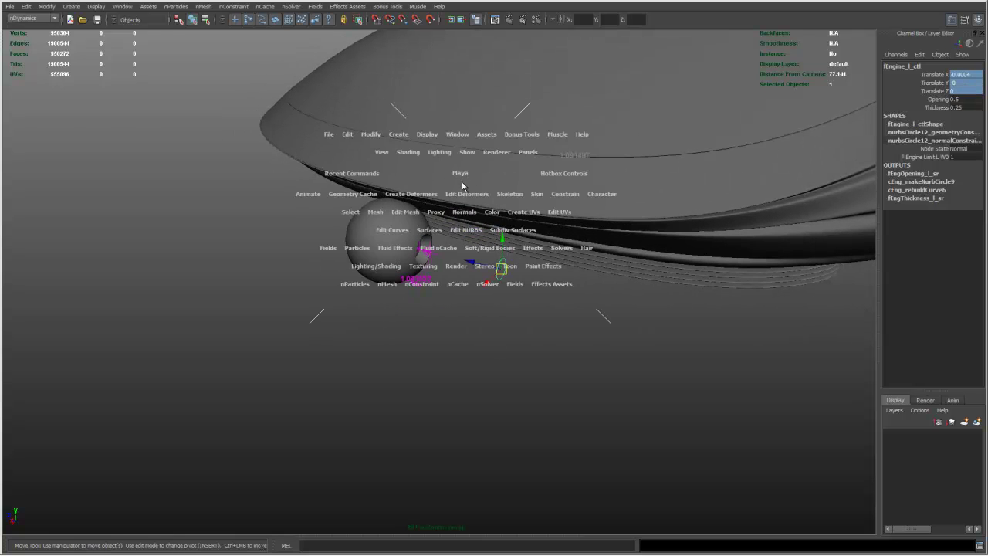
{"action": "key", "text": "ctrl+a"}
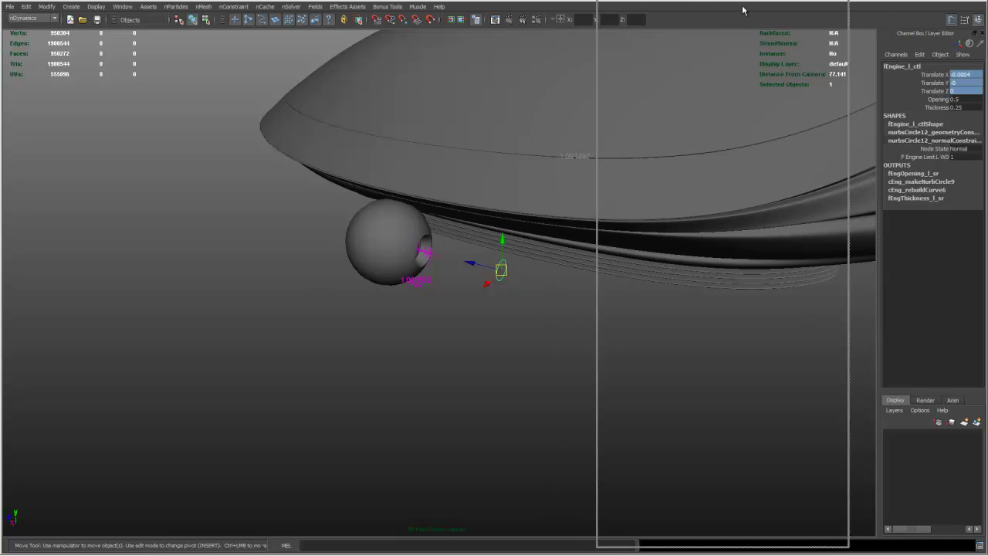
{"action": "left_click_drag", "start_coordinate": [739, 33], "coordinate": [746, 91]}
{"action": "left_click", "coordinate": [438, 307]}
{"action": "left_click_drag", "start_coordinate": [438, 307], "coordinate": [399, 277], "text": "alt"}
{"action": "key", "text": "space"}
{"action": "left_click_drag", "start_coordinate": [432, 536], "coordinate": [443, 412]}
{"action": "left_click_drag", "start_coordinate": [456, 448], "coordinate": [420, 428]}
{"action": "key", "text": "f"}
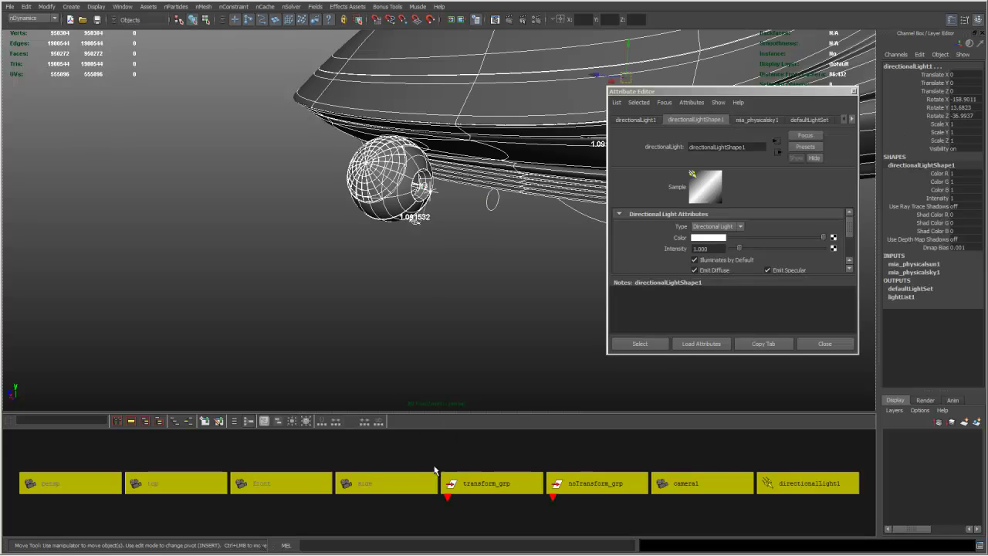
{"action": "left_click", "coordinate": [481, 454]}
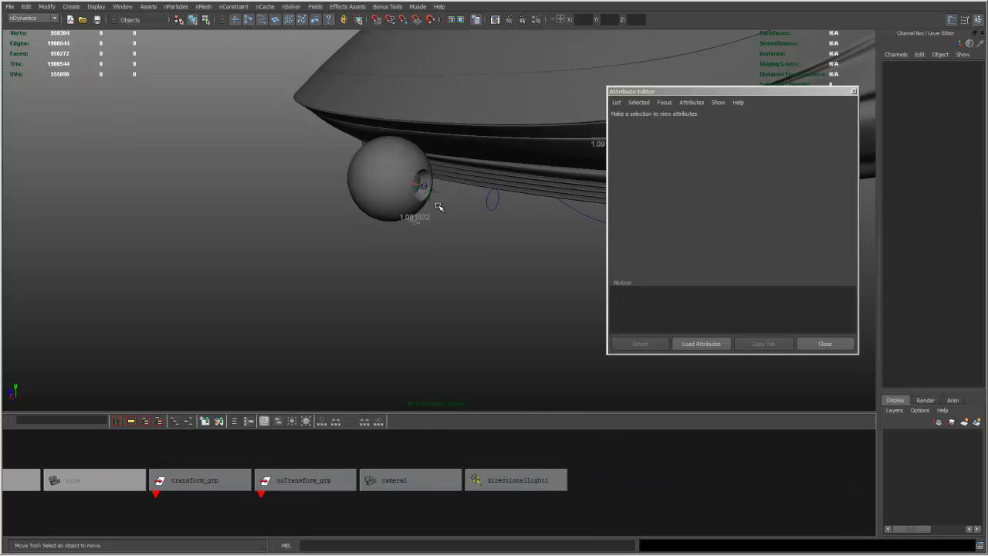
Step: Turn on Display Rotate Pivot in the transform attributes of the fEngine_l_ctl circle control
{"action": "left_click", "coordinate": [499, 198]}
{"action": "left_click_drag", "start_coordinate": [498, 201], "coordinate": [455, 232], "text": "alt"}
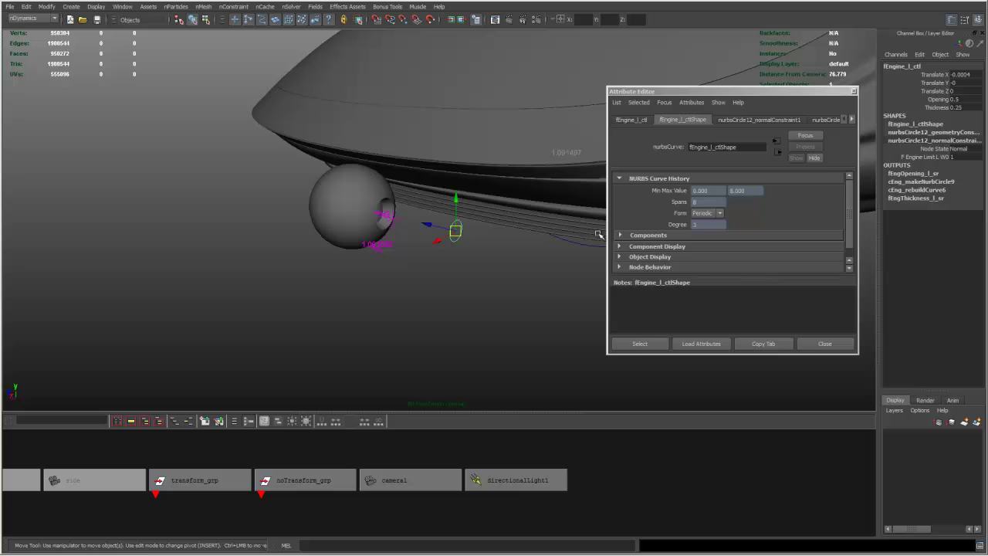
{"action": "left_click", "coordinate": [632, 120]}
{"action": "left_click_drag", "start_coordinate": [780, 95], "coordinate": [802, 43]}
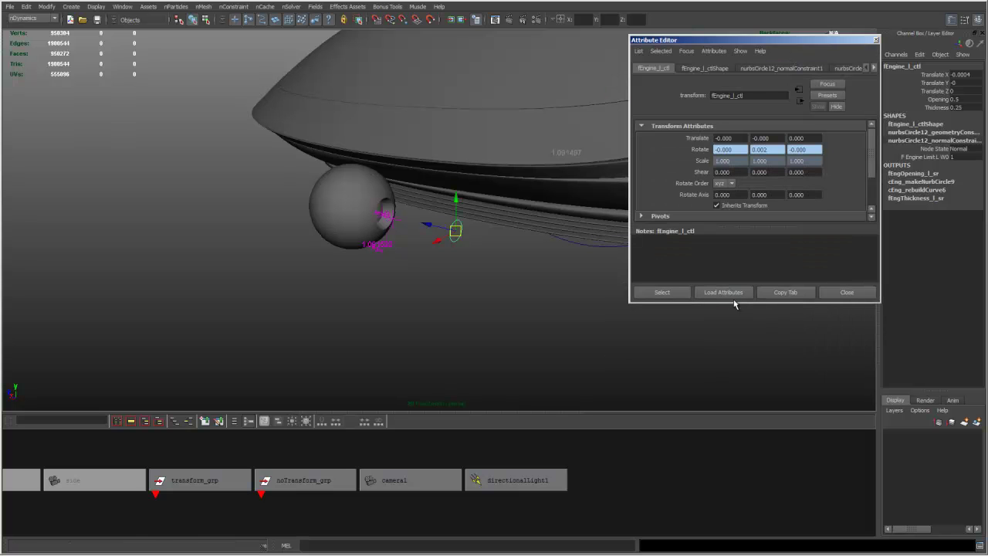
{"action": "left_click_drag", "start_coordinate": [734, 303], "coordinate": [727, 384]}
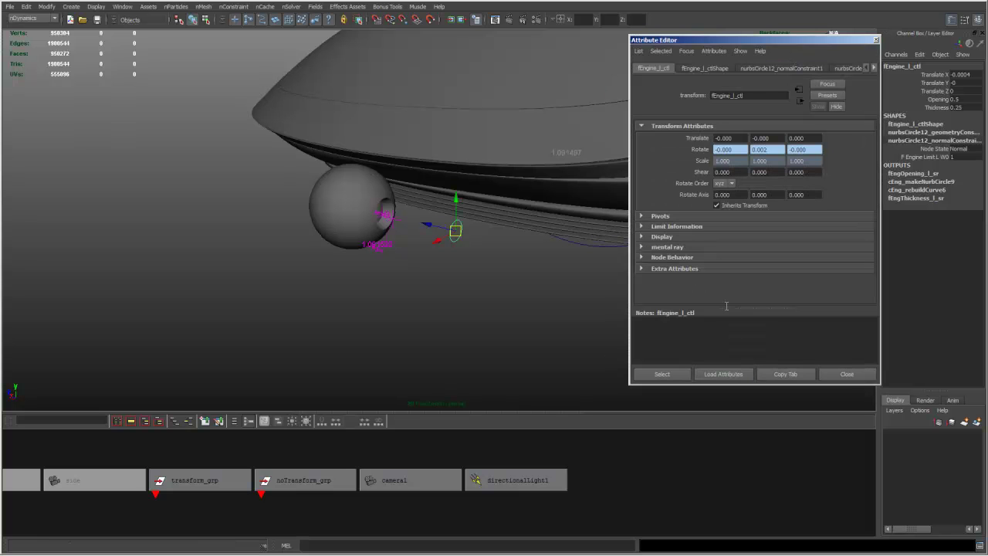
{"action": "left_click", "coordinate": [661, 216]}
{"action": "left_click", "coordinate": [716, 228]}
Step: Create a locator and snap it to the rotate pivot of the engine's circle control
{"action": "key", "text": "space"}
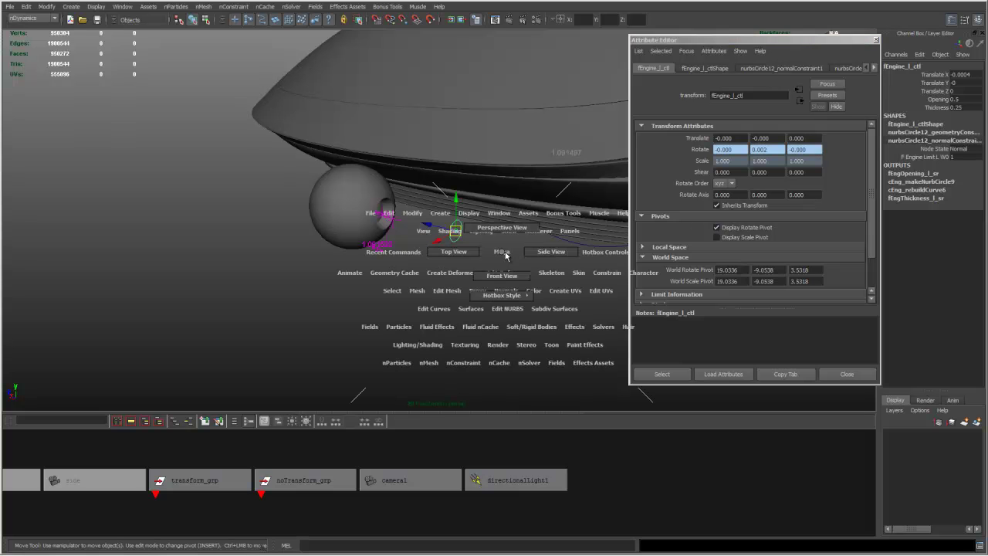
{"action": "left_click", "coordinate": [443, 215]}
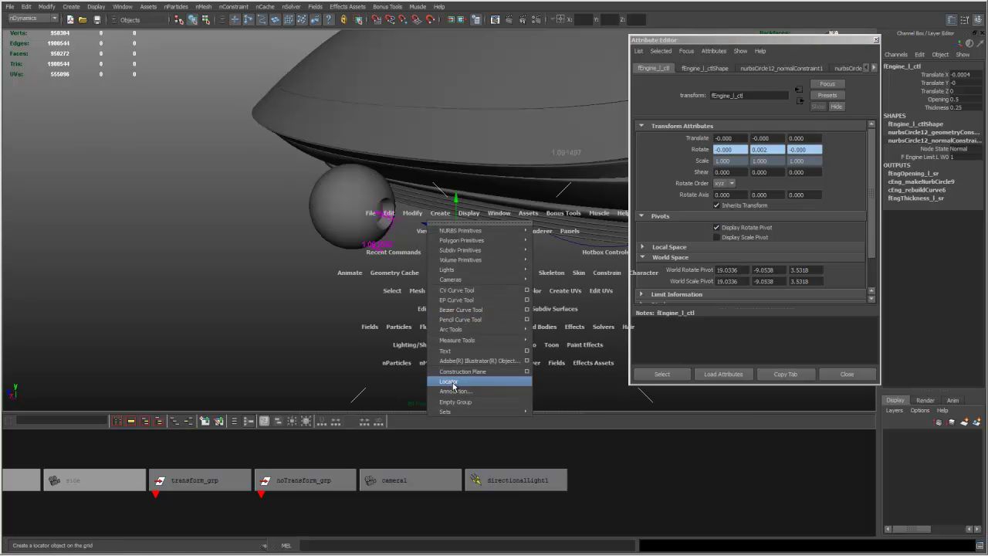
{"action": "left_click", "coordinate": [449, 381]}
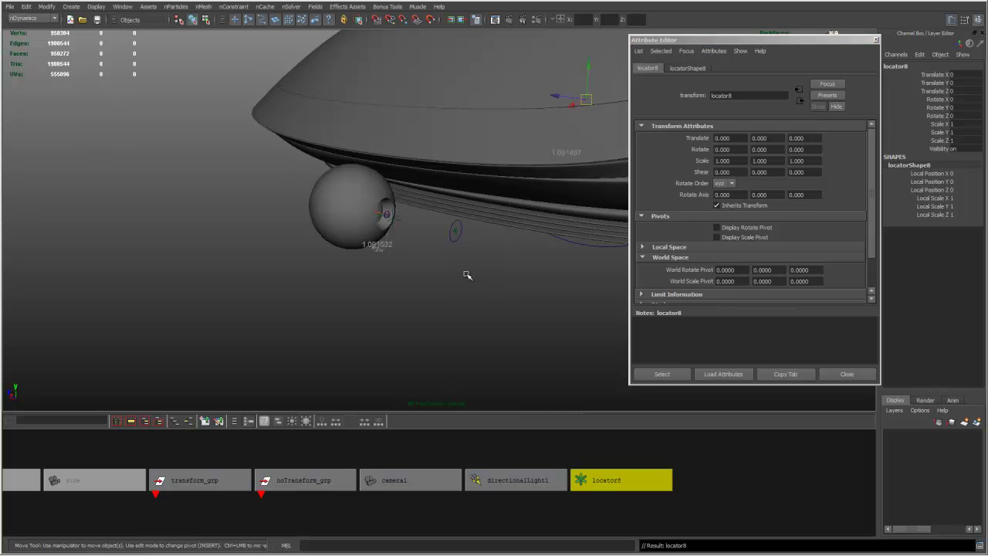
{"action": "middle_click_drag", "start_coordinate": [466, 240], "coordinate": [457, 230]}
{"action": "scroll", "coordinate": [522, 223], "scroll_direction": "up", "scroll_amount": 5}
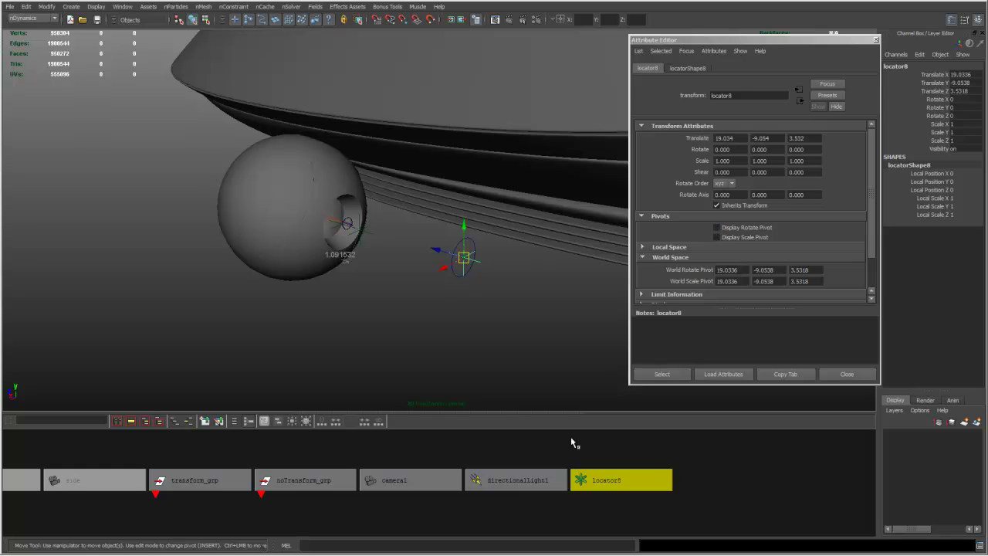
Step: Turn off Display Rotate Pivot on the fEngine_l_ctl control and close the Attribute Editor
{"action": "left_click", "coordinate": [457, 275]}
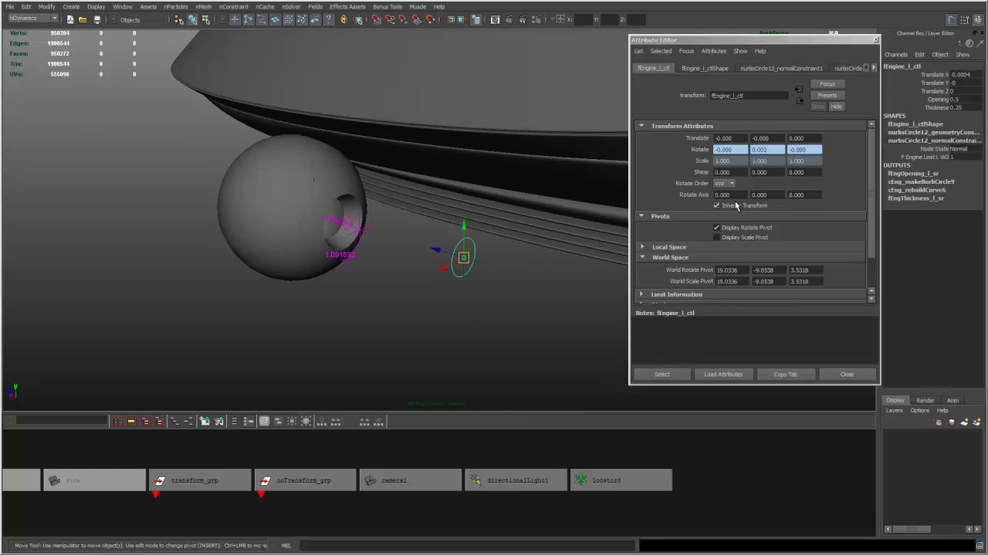
{"action": "left_click", "coordinate": [721, 225]}
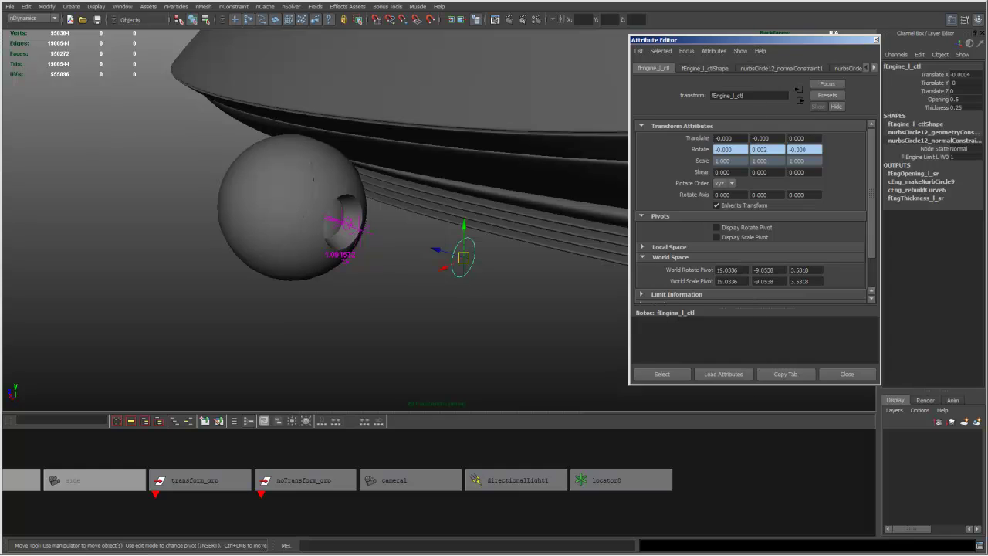
{"action": "left_click", "coordinate": [876, 40]}
{"action": "left_click_drag", "start_coordinate": [482, 231], "coordinate": [557, 249], "text": "alt"}
Step: Place a single particle at the locator with the nParticle Tool
{"action": "key", "text": "space"}
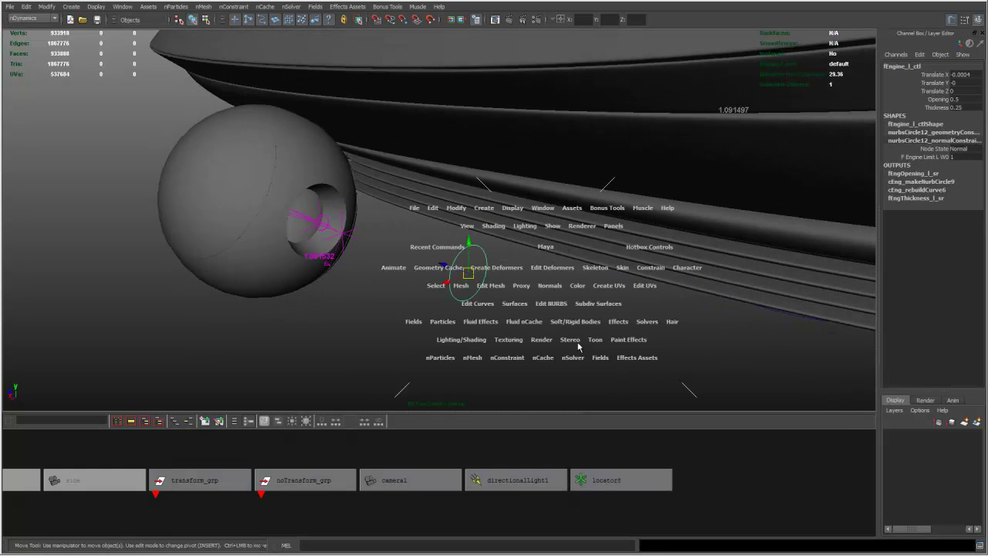
{"action": "left_click", "coordinate": [440, 359]}
{"action": "mouse_move", "coordinate": [455, 375]}
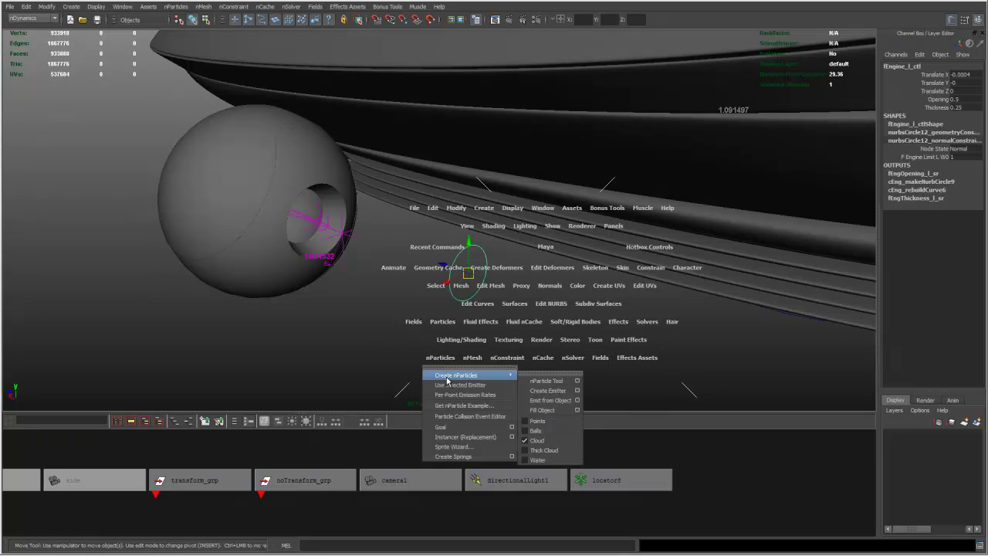
{"action": "left_click", "coordinate": [540, 381]}
{"action": "left_click", "coordinate": [468, 272]}
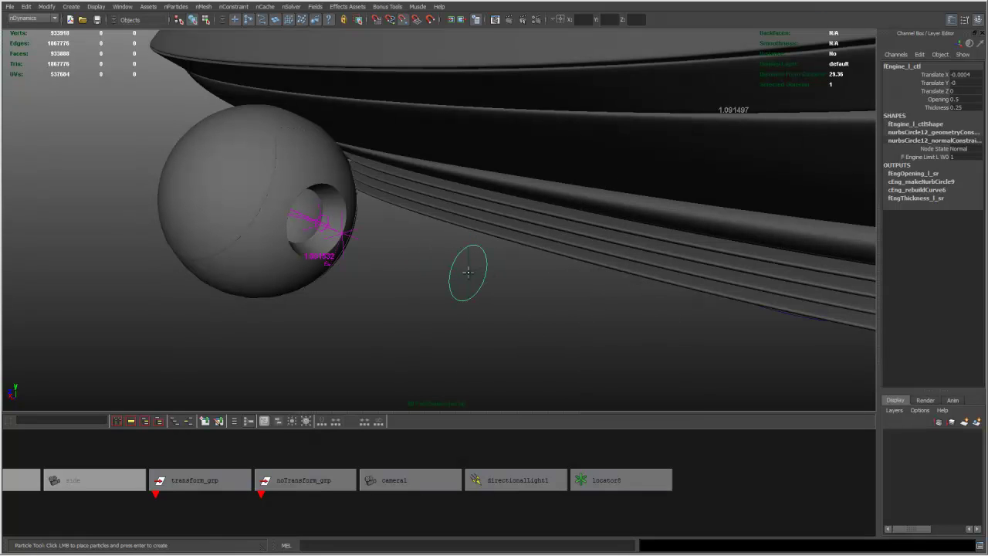
{"action": "key", "text": "Return"}
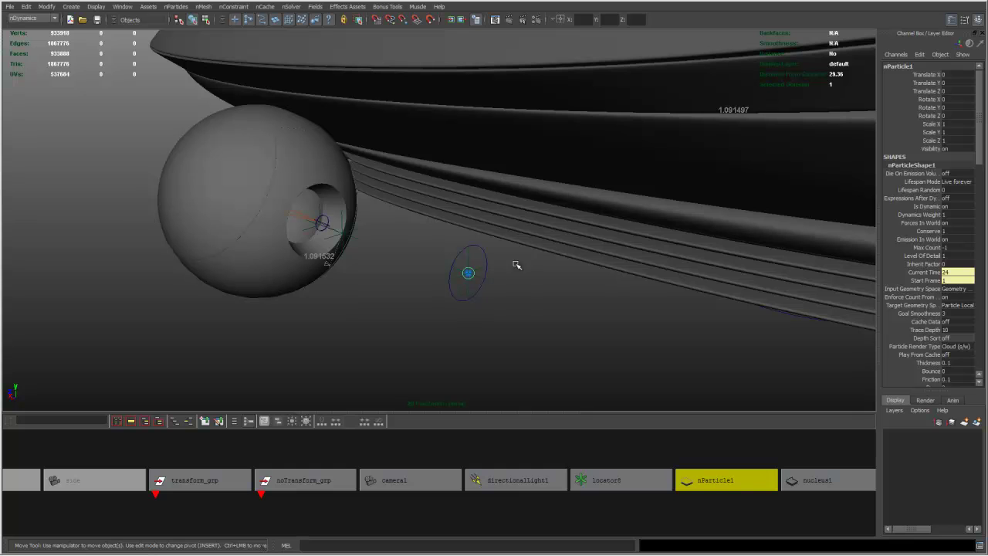
Step: Set the Particle Render Type of the new nParticle's shape to Points
{"action": "key", "text": "ctrl+a"}
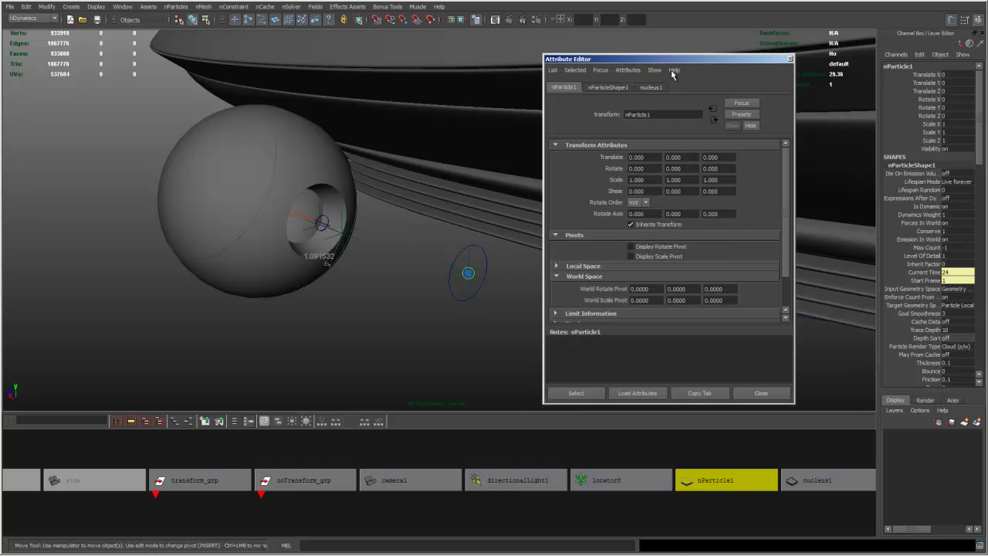
{"action": "left_click", "coordinate": [610, 87]}
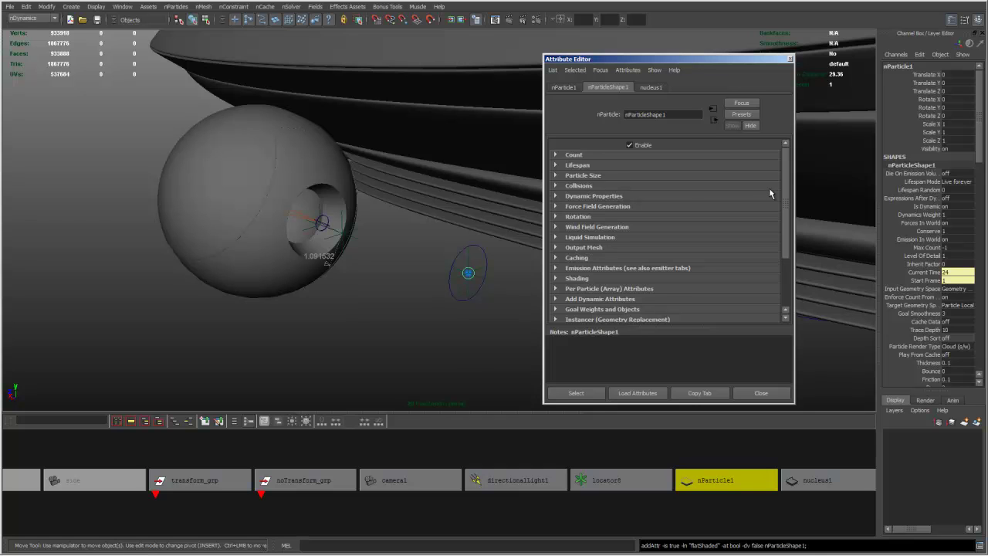
{"action": "left_click", "coordinate": [666, 278]}
{"action": "left_click", "coordinate": [658, 290]}
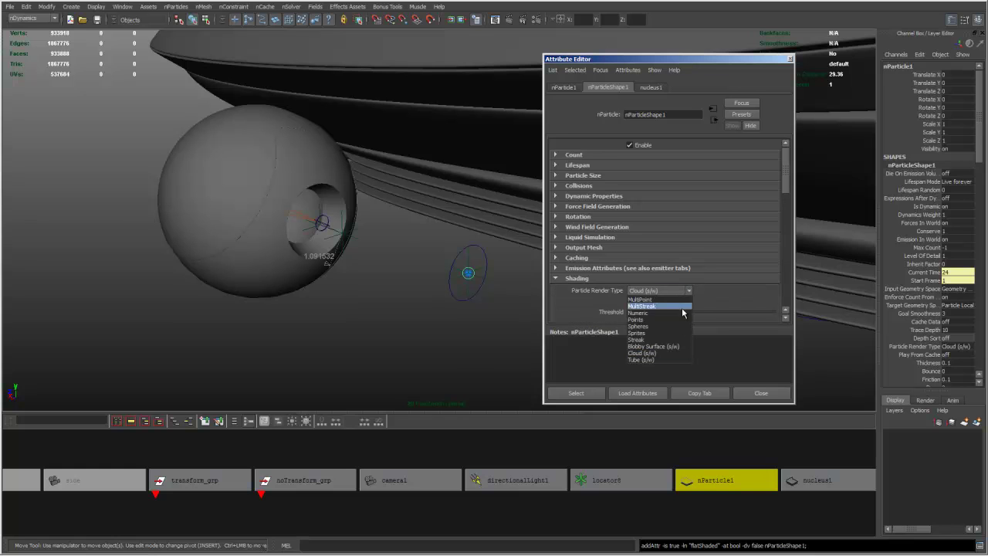
{"action": "left_click", "coordinate": [641, 318]}
{"action": "left_click_drag", "start_coordinate": [788, 62], "coordinate": [987, 66]}
Step: Open the Connection Editor and load the shape node of the nParticle as the output side
{"action": "left_click_drag", "start_coordinate": [495, 243], "coordinate": [487, 206], "text": "alt"}
{"action": "key", "text": "space"}
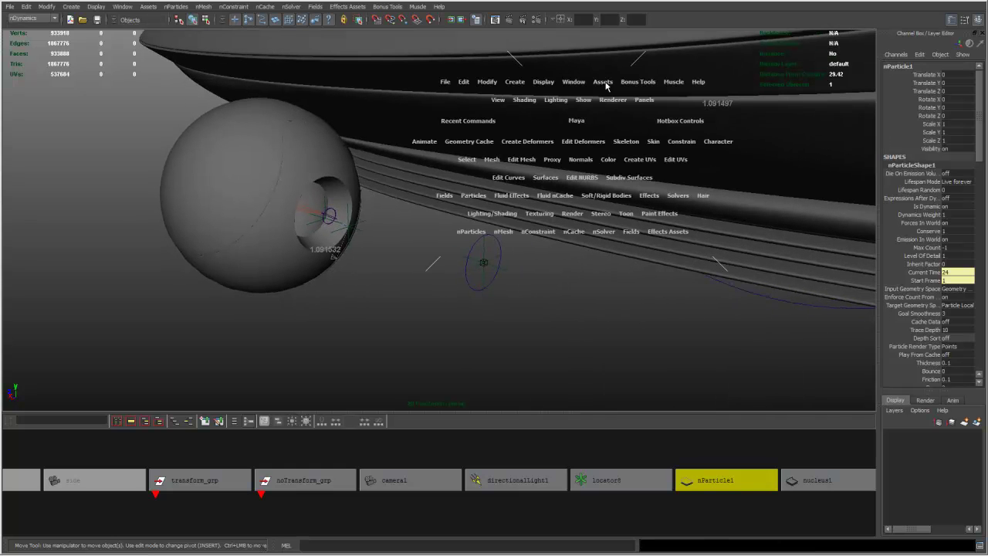
{"action": "left_click", "coordinate": [577, 82]}
{"action": "mouse_move", "coordinate": [591, 98]}
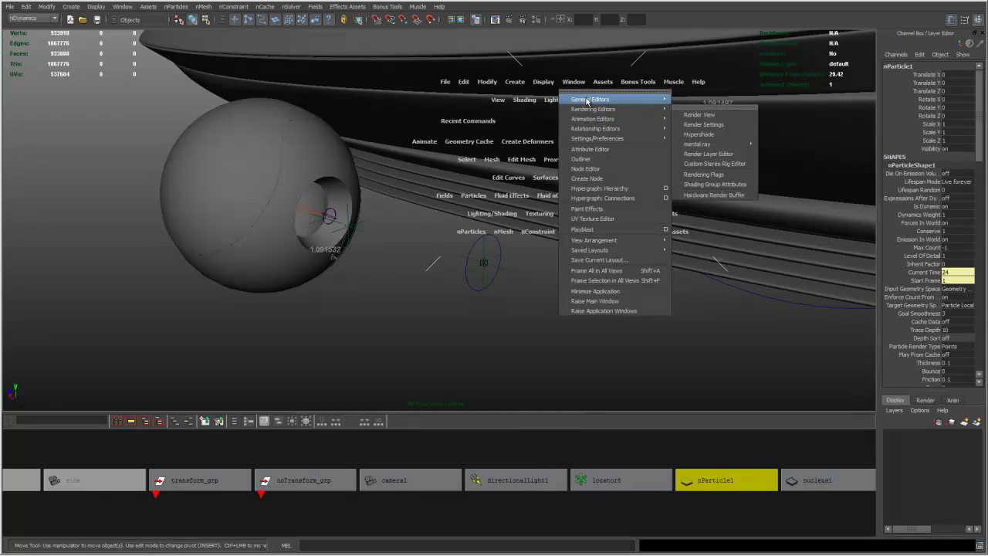
{"action": "left_click", "coordinate": [706, 124]}
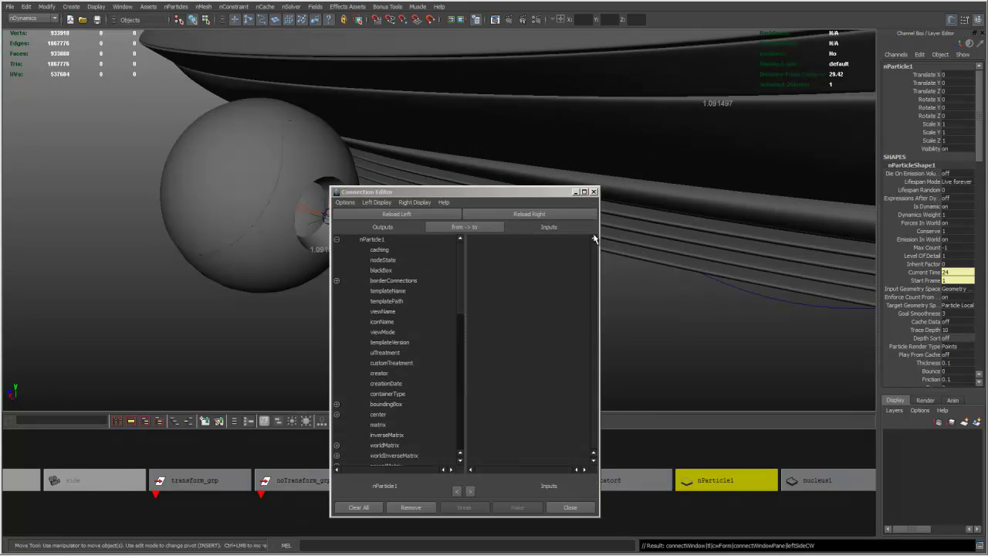
{"action": "left_click_drag", "start_coordinate": [508, 198], "coordinate": [769, 70]}
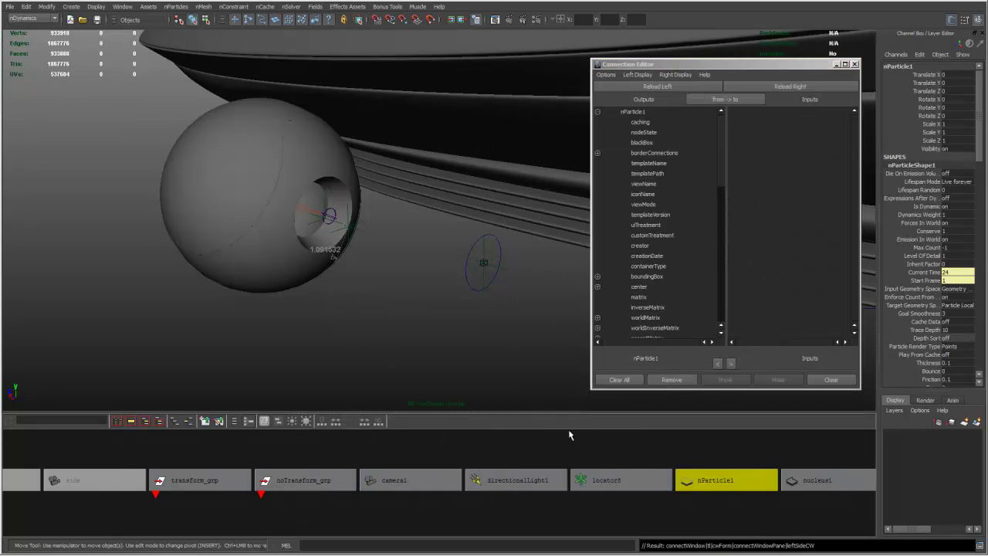
{"action": "left_click", "coordinate": [669, 88]}
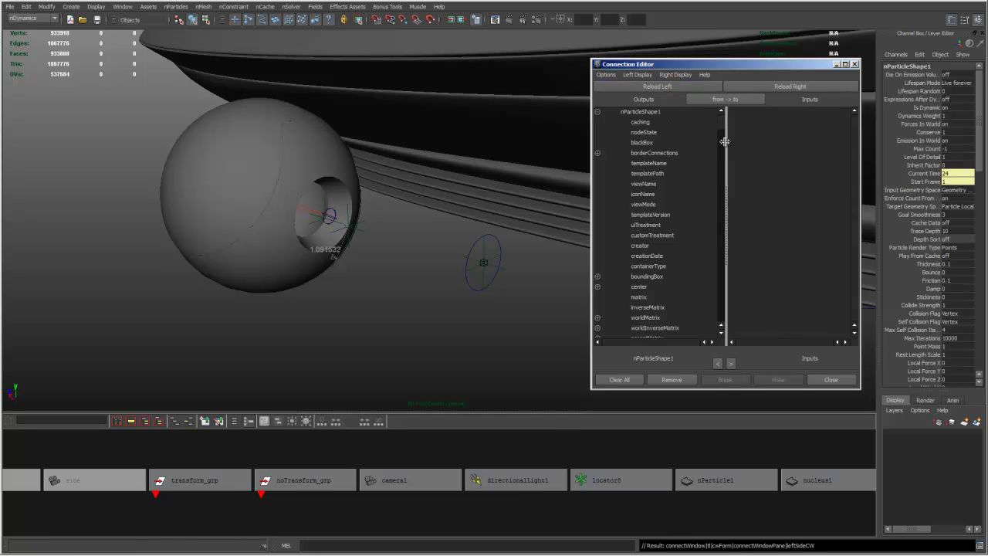
{"action": "scroll", "coordinate": [720, 136], "scroll_direction": "down", "scroll_amount": 2}
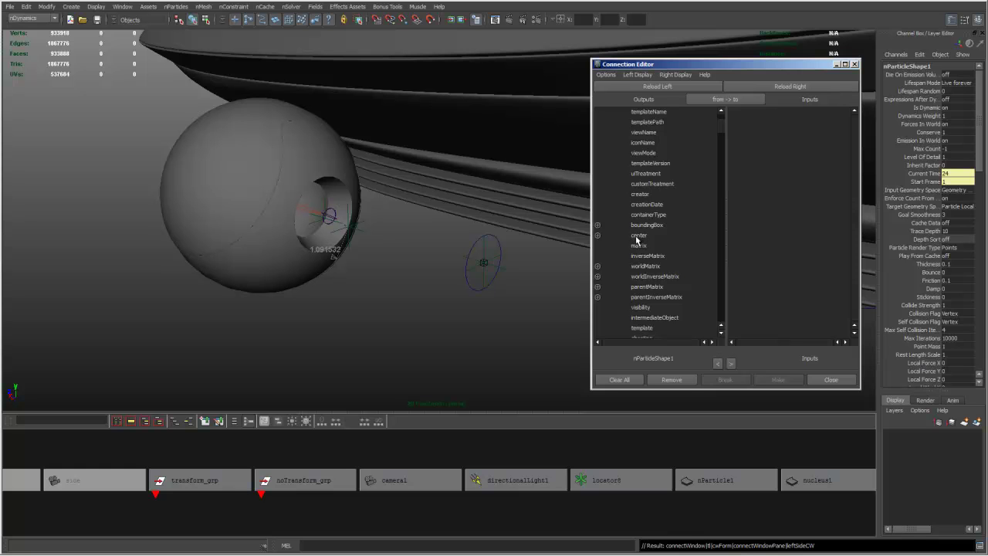
{"action": "left_click_drag", "start_coordinate": [528, 235], "coordinate": [487, 243], "text": "alt"}
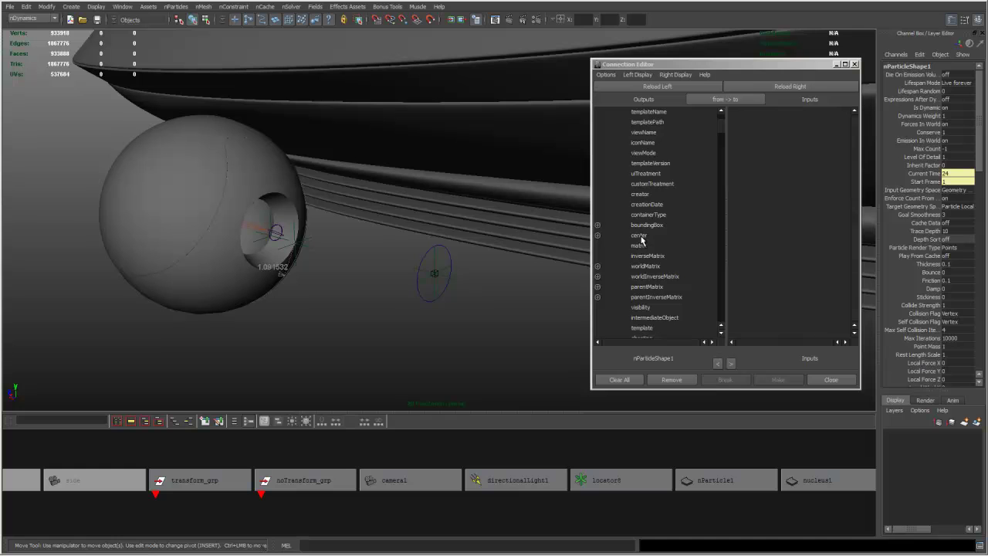
Step: Load locator8 as the input side and connect the nParticle shape's center to the locator's translate
{"action": "left_click", "coordinate": [627, 481]}
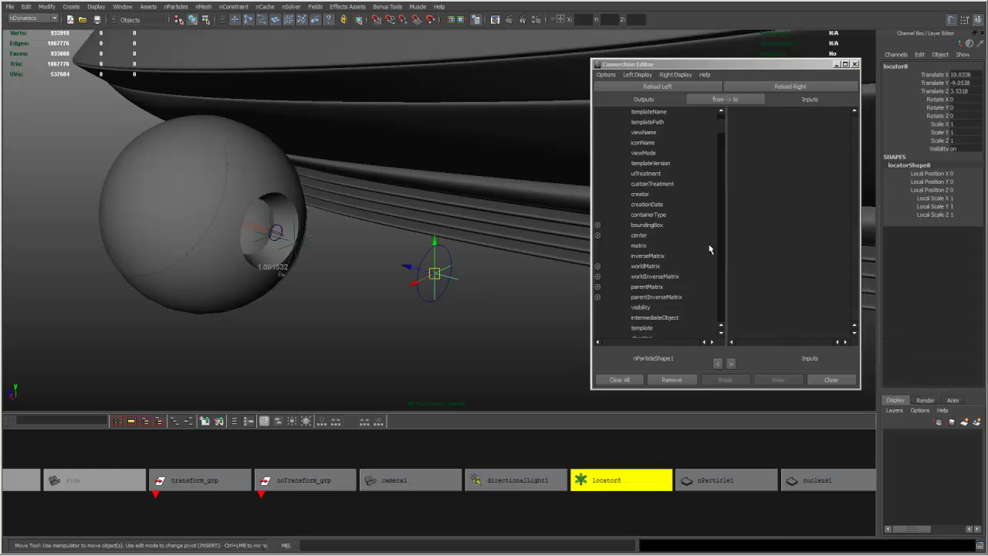
{"action": "left_click", "coordinate": [785, 86]}
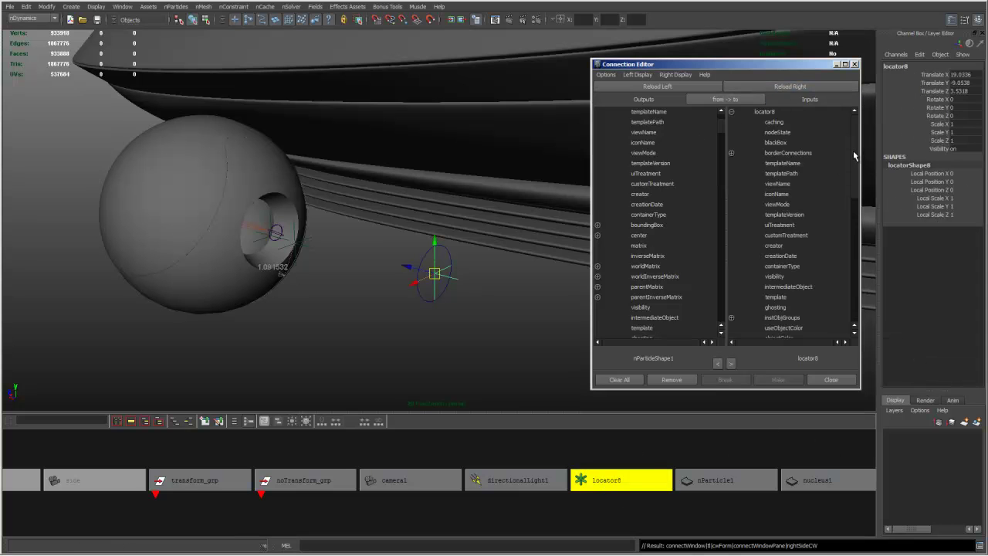
{"action": "scroll", "coordinate": [856, 162], "scroll_direction": "down", "scroll_amount": 1}
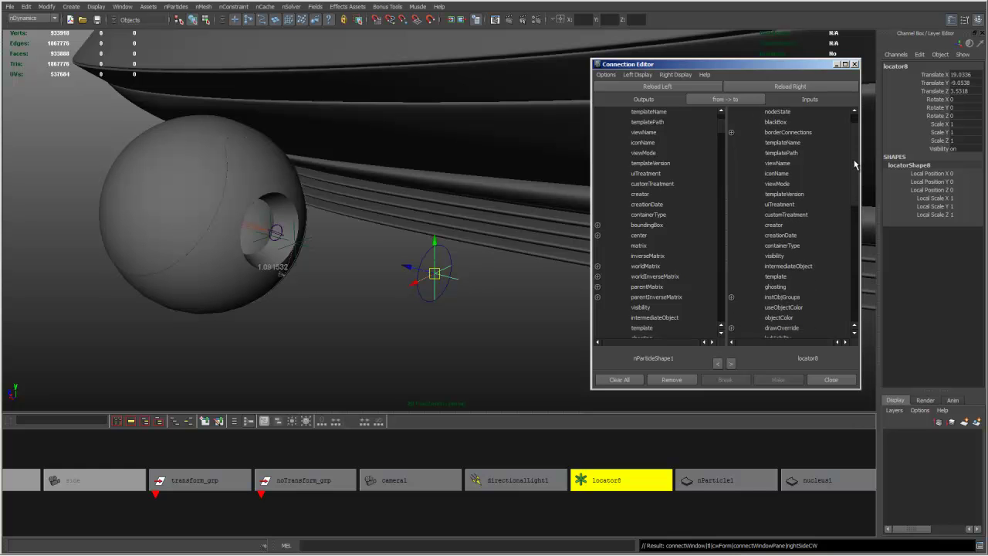
{"action": "scroll", "coordinate": [852, 164], "scroll_direction": "down", "scroll_amount": 4}
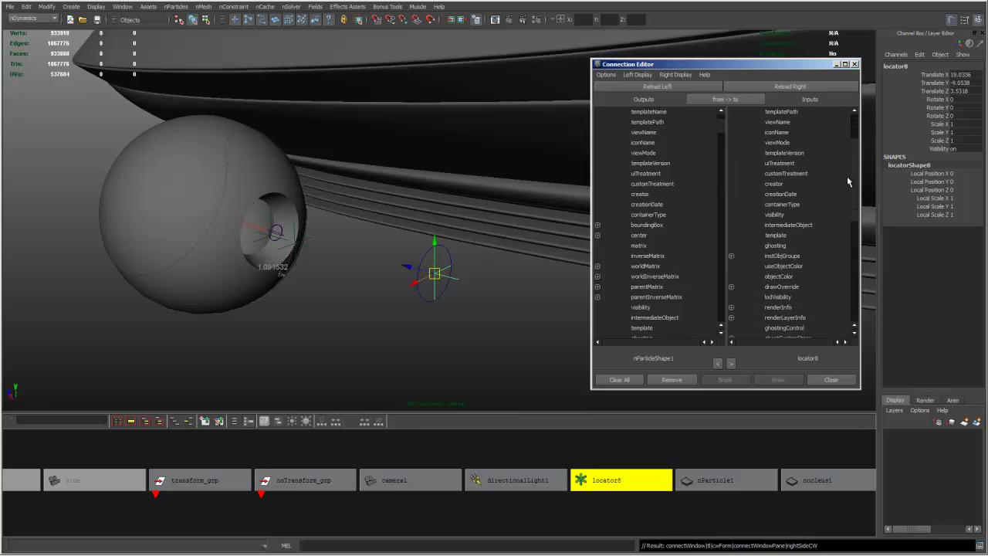
{"action": "scroll", "coordinate": [841, 202], "scroll_direction": "down", "scroll_amount": 6}
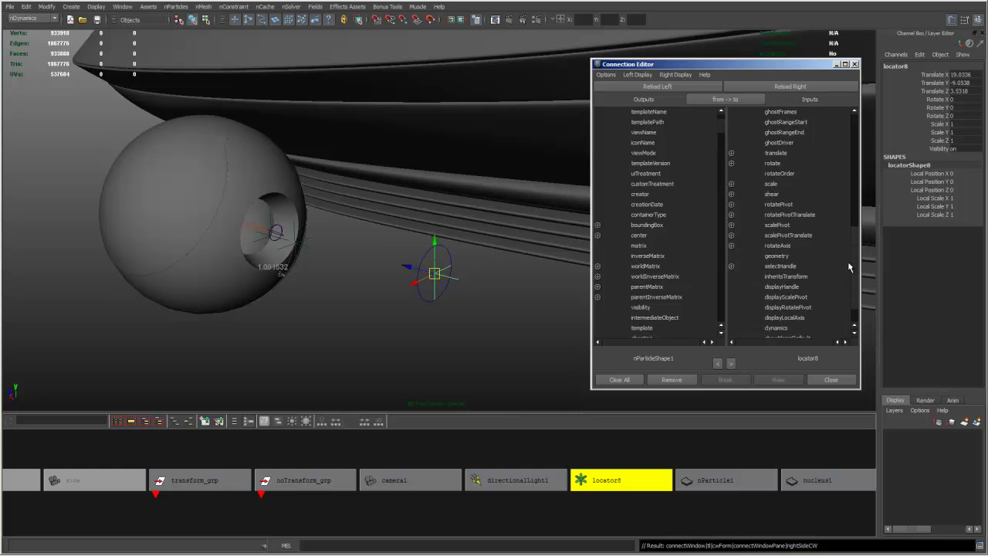
{"action": "left_click", "coordinate": [633, 235]}
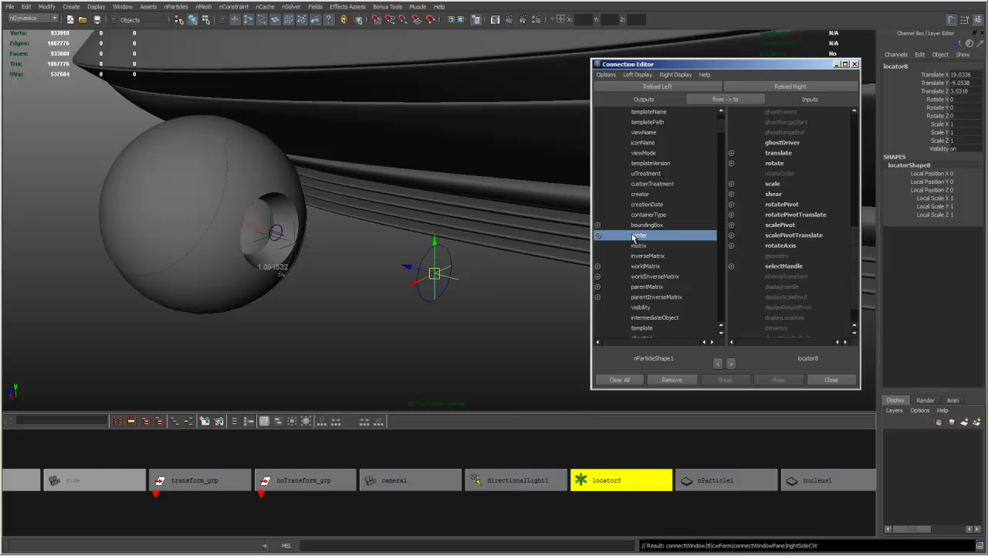
{"action": "left_click", "coordinate": [778, 153]}
{"action": "left_click_drag", "start_coordinate": [740, 69], "coordinate": [987, 90]}
Step: Add a Turbulence field to nParticle1
{"action": "mouse_move", "coordinate": [512, 201]}
{"action": "left_mouse_down", "text": "alt"}
{"action": "mouse_move", "coordinate": [487, 229]}
{"action": "mouse_move", "coordinate": [520, 187]}
{"action": "left_mouse_up", "text": "alt"}
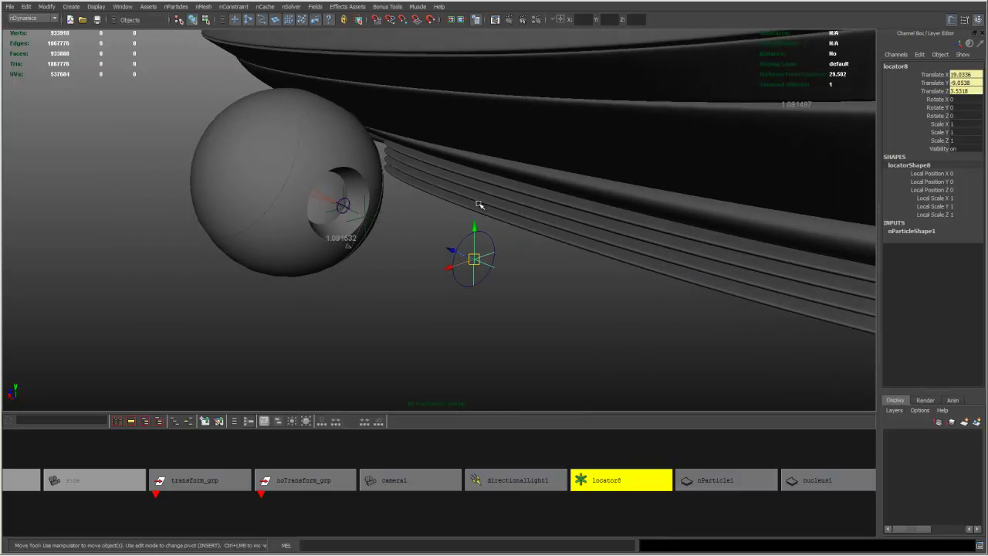
{"action": "left_click_drag", "start_coordinate": [493, 237], "coordinate": [445, 234], "text": "alt"}
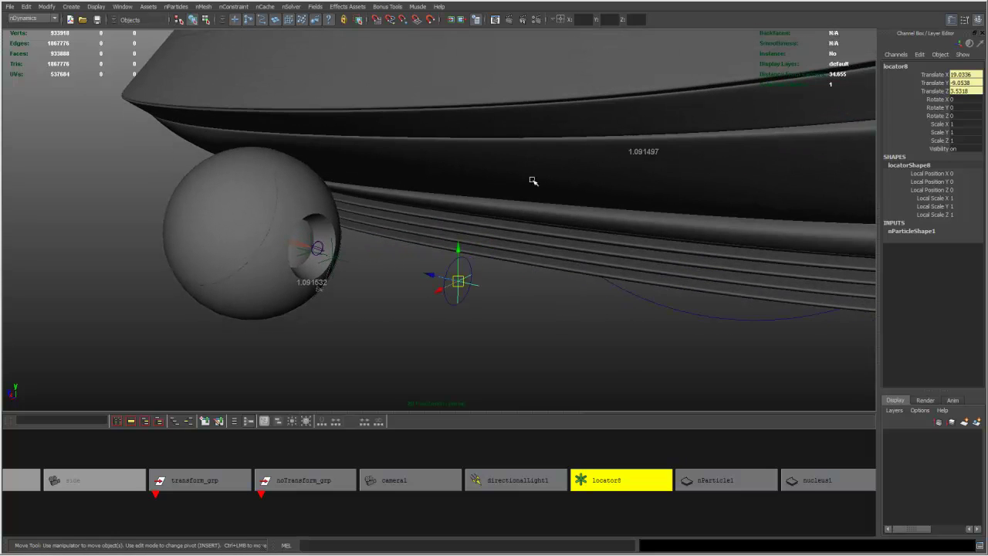
{"action": "right_click_drag", "start_coordinate": [646, 444], "coordinate": [561, 441], "text": "alt"}
{"action": "middle_click_drag", "start_coordinate": [562, 441], "coordinate": [421, 437], "text": "alt"}
{"action": "left_click", "coordinate": [544, 478]}
{"action": "key", "text": "space"}
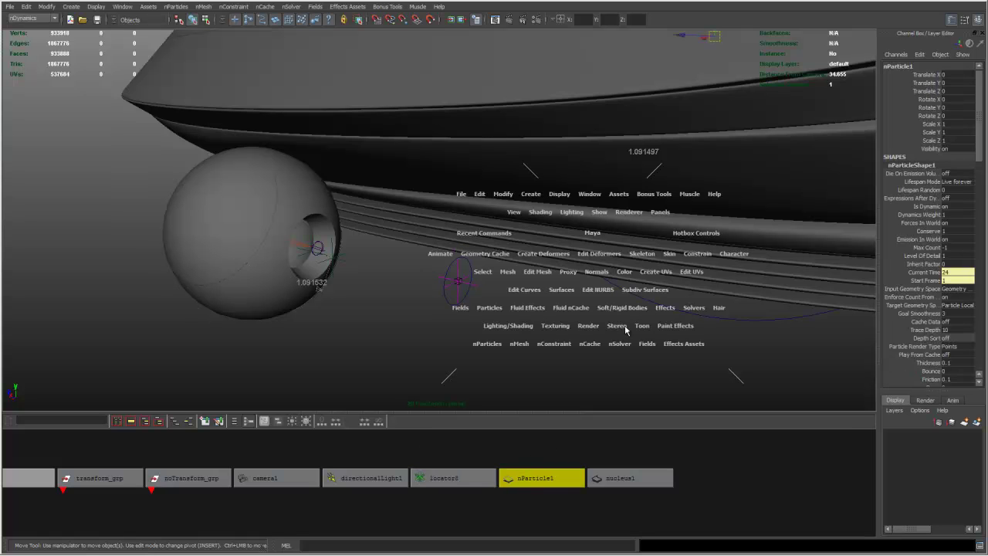
{"action": "left_click_drag", "start_coordinate": [647, 344], "coordinate": [661, 412]}
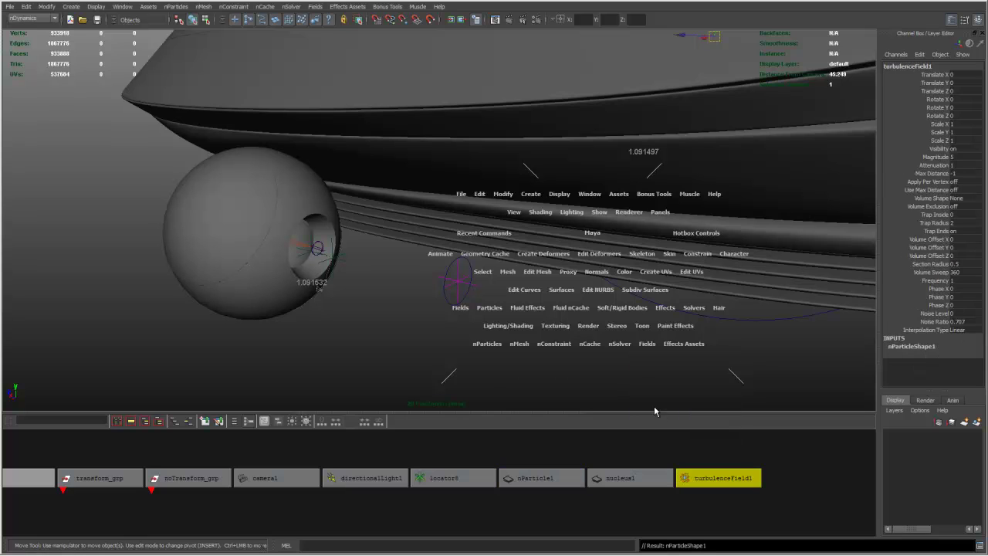
Step: Set the turbulence field's Magnitude to 15, Attenuation to 0 and Frequency to 10
{"action": "double_click", "coordinate": [965, 157]}
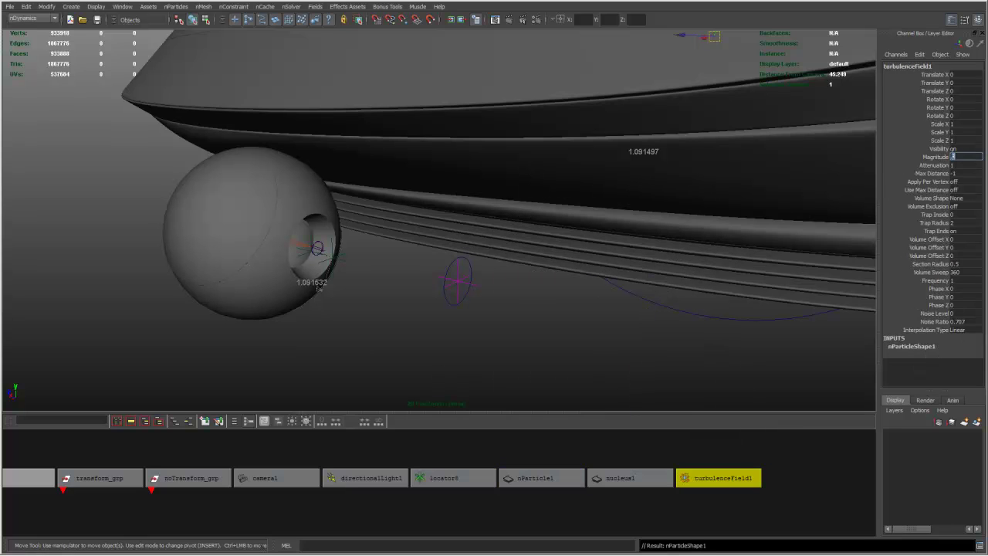
{"action": "key", "text": "Return"}
{"action": "left_click", "coordinate": [968, 163]}
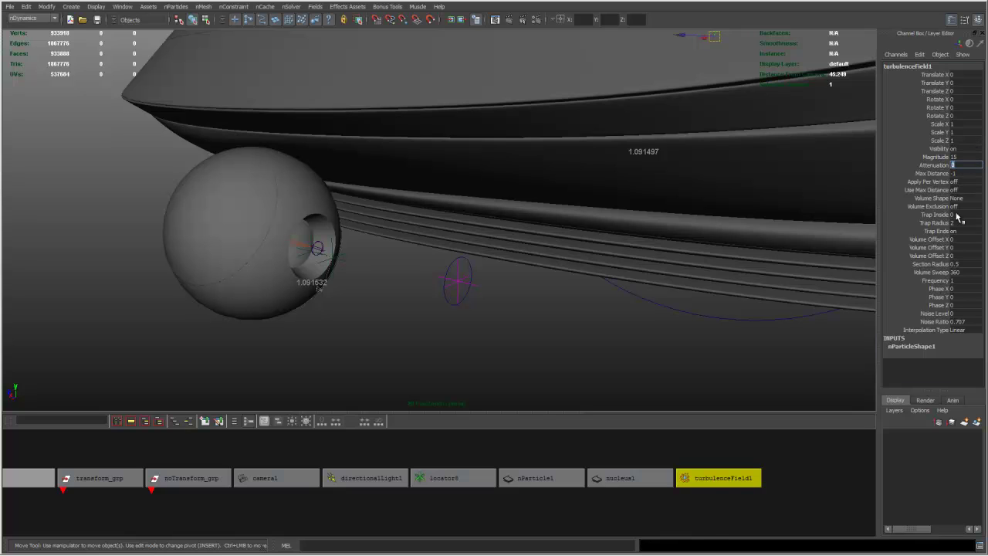
{"action": "type", "text": "0"}
{"action": "left_click", "coordinate": [973, 280]}
Step: Display the time slider below the node graph and keep the Channel Box shown
{"action": "left_click_drag", "start_coordinate": [542, 282], "coordinate": [495, 276], "text": "alt"}
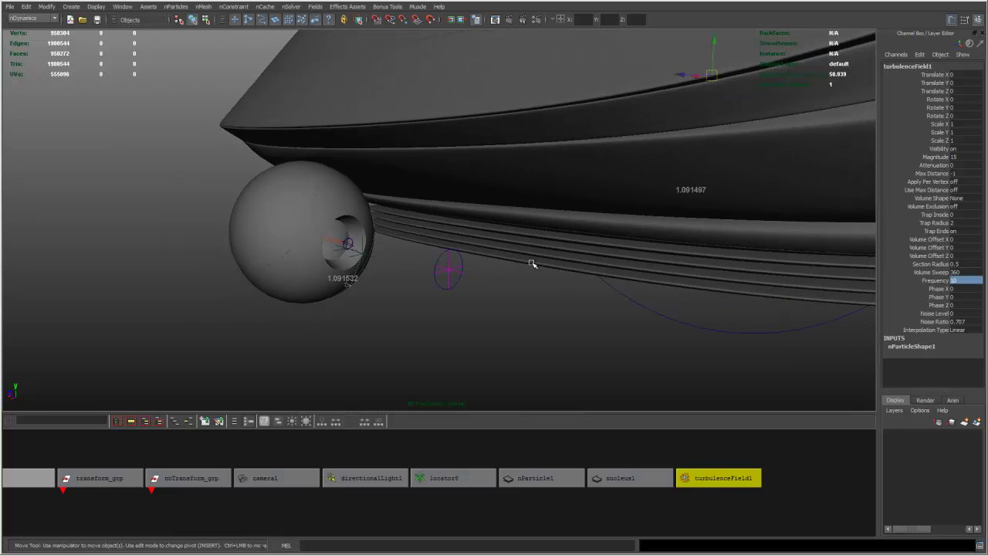
{"action": "key", "text": "space"}
{"action": "left_click_drag", "start_coordinate": [630, 236], "coordinate": [782, 262]}
{"action": "key", "text": "space"}
{"action": "key", "text": "space"}
{"action": "key", "text": "space"}
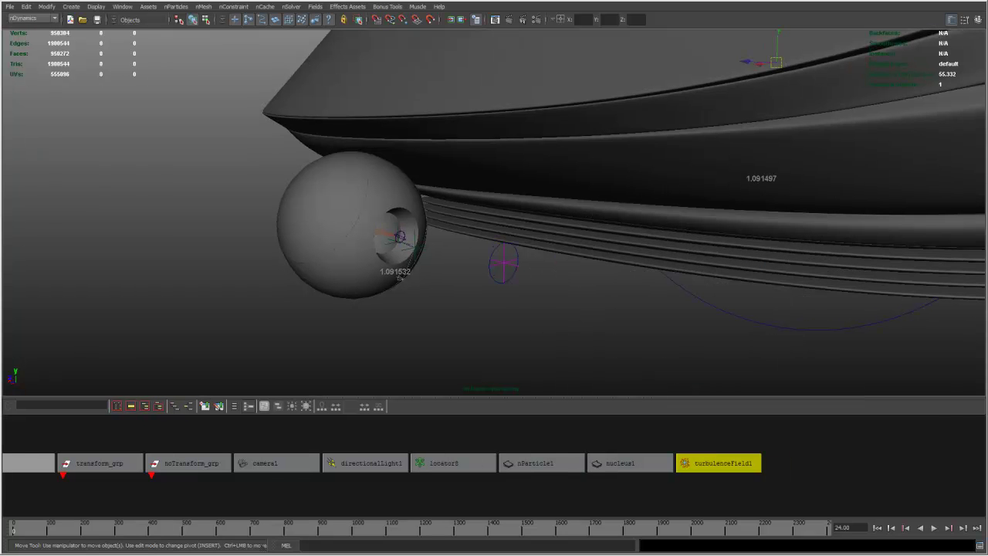
{"action": "left_click", "coordinate": [978, 20]}
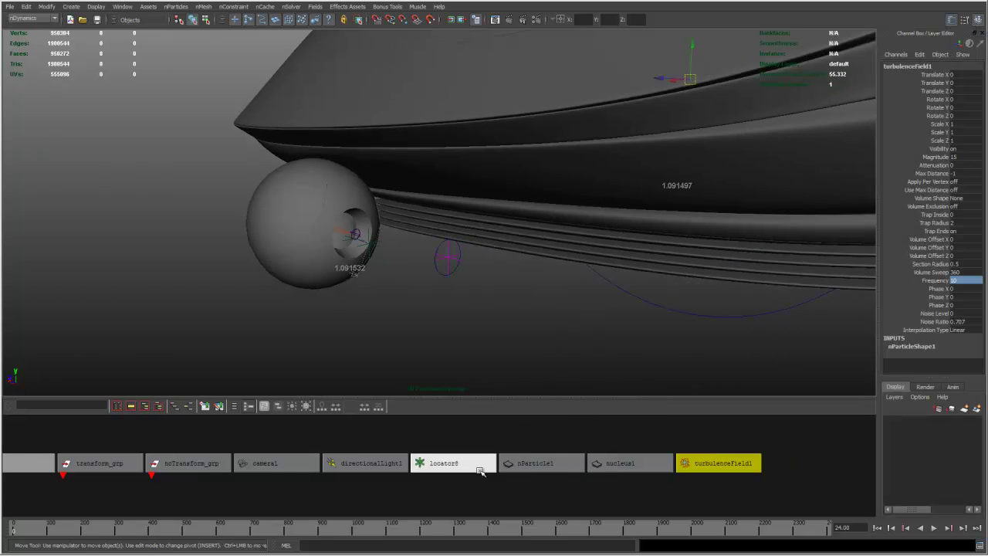
Step: Play the simulation briefly and return to the start of the playback range
{"action": "left_click_drag", "start_coordinate": [496, 315], "coordinate": [455, 307], "text": "alt"}
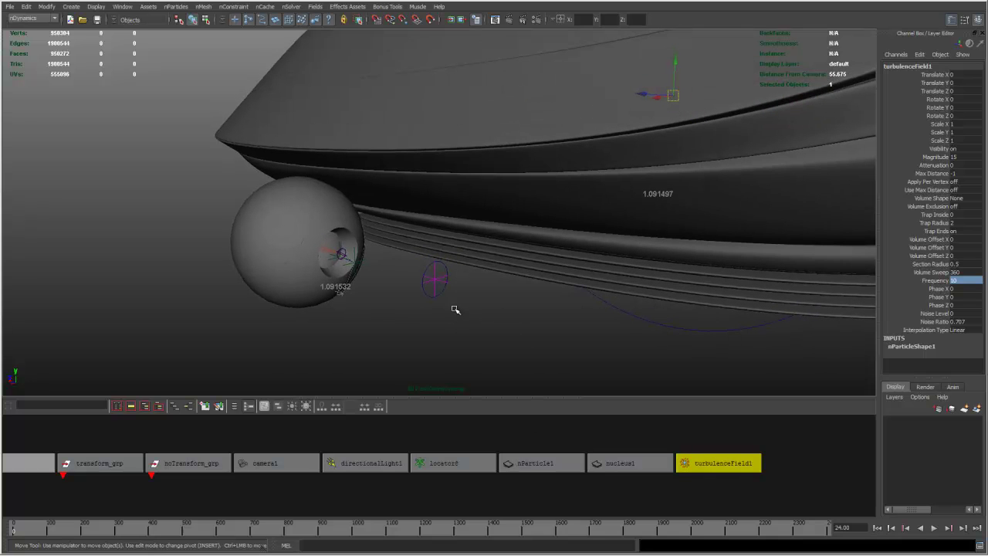
{"action": "left_click", "coordinate": [935, 531]}
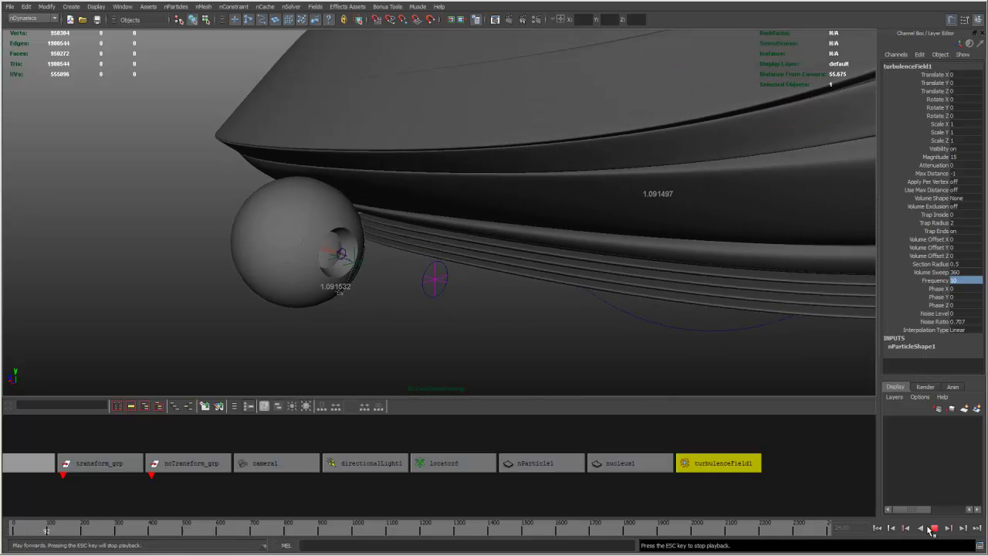
{"action": "left_click", "coordinate": [935, 531]}
{"action": "left_click", "coordinate": [878, 530]}
Step: Select nParticle1, replay the simulation to examine the particle's motion around the ship, and rewind to frame 1
{"action": "left_click_drag", "start_coordinate": [628, 326], "coordinate": [557, 319], "text": "alt"}
{"action": "left_click", "coordinate": [538, 462]}
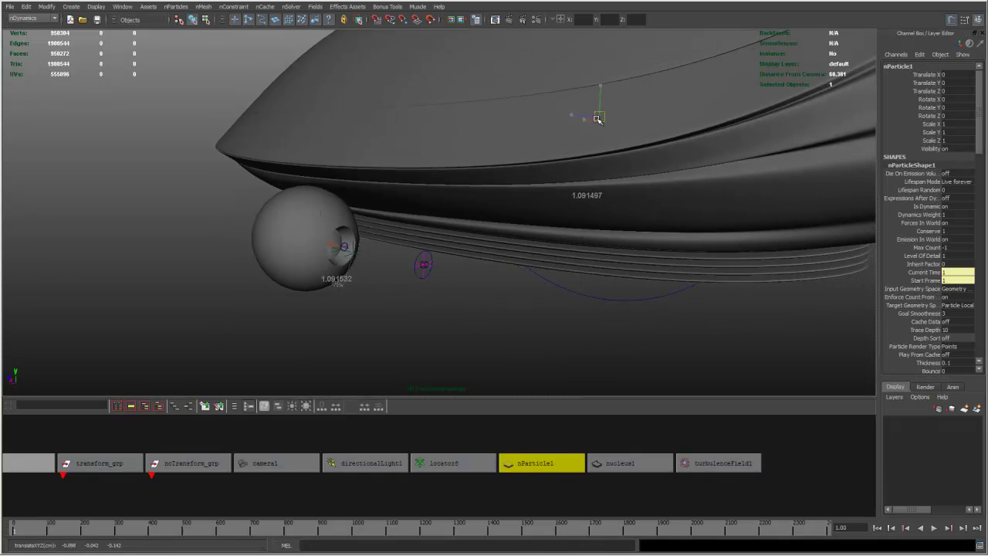
{"action": "left_click_drag", "start_coordinate": [584, 280], "coordinate": [510, 278], "text": "alt"}
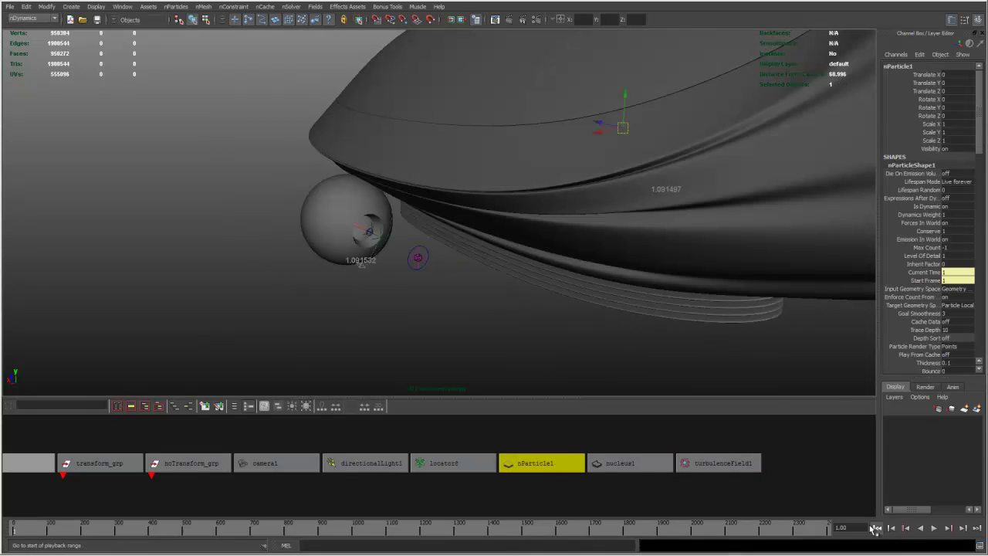
{"action": "left_click", "coordinate": [933, 529]}
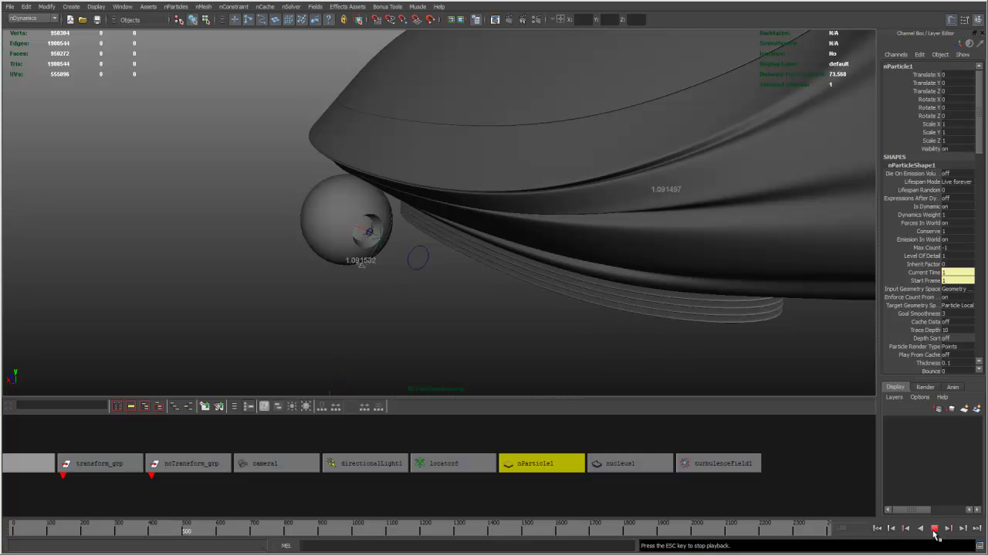
{"action": "mouse_move", "coordinate": [672, 316]}
{"action": "left_mouse_down", "text": "alt"}
{"action": "mouse_move", "coordinate": [616, 268]}
{"action": "mouse_move", "coordinate": [486, 293]}
{"action": "mouse_move", "coordinate": [580, 255]}
{"action": "mouse_move", "coordinate": [428, 256]}
{"action": "mouse_move", "coordinate": [516, 246]}
{"action": "mouse_move", "coordinate": [456, 245]}
{"action": "mouse_move", "coordinate": [582, 271]}
{"action": "mouse_move", "coordinate": [496, 256]}
{"action": "mouse_move", "coordinate": [413, 262]}
{"action": "left_mouse_up", "text": "alt"}
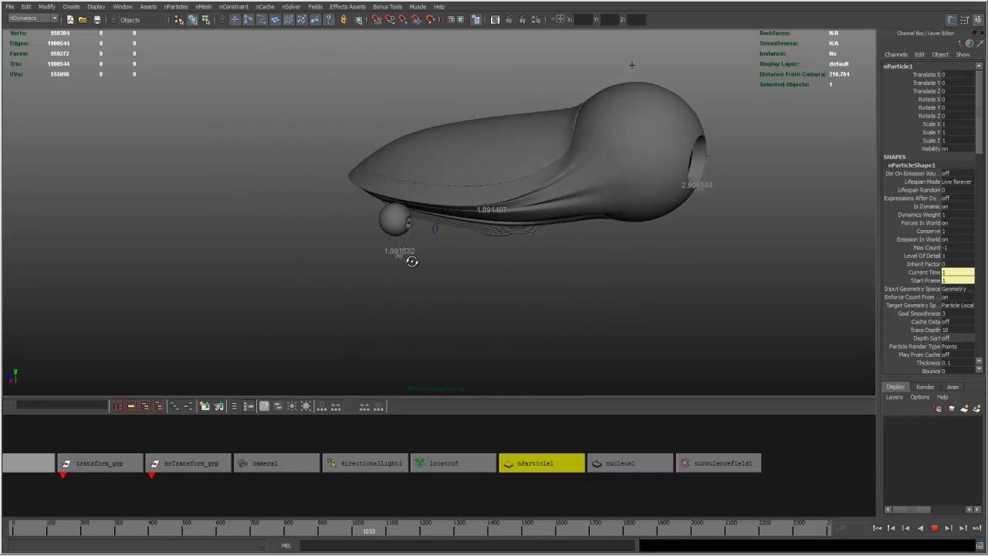
{"action": "left_click", "coordinate": [878, 528]}
{"action": "left_click", "coordinate": [934, 529]}
{"action": "left_click", "coordinate": [880, 529]}
Step: Point constrain the fEngine_l_ctl control to locator8
{"action": "right_click_drag", "start_coordinate": [536, 339], "coordinate": [799, 320], "text": "alt"}
{"action": "right_click_drag", "start_coordinate": [478, 309], "coordinate": [560, 304], "text": "alt"}
{"action": "left_click_drag", "start_coordinate": [561, 303], "coordinate": [295, 258], "text": "alt"}
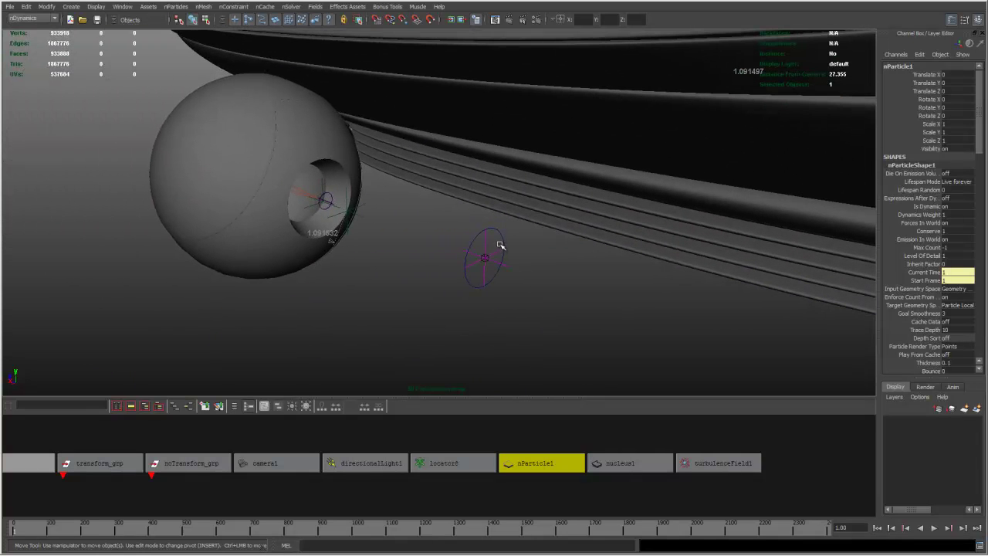
{"action": "left_click_drag", "start_coordinate": [475, 244], "coordinate": [481, 276], "text": "alt"}
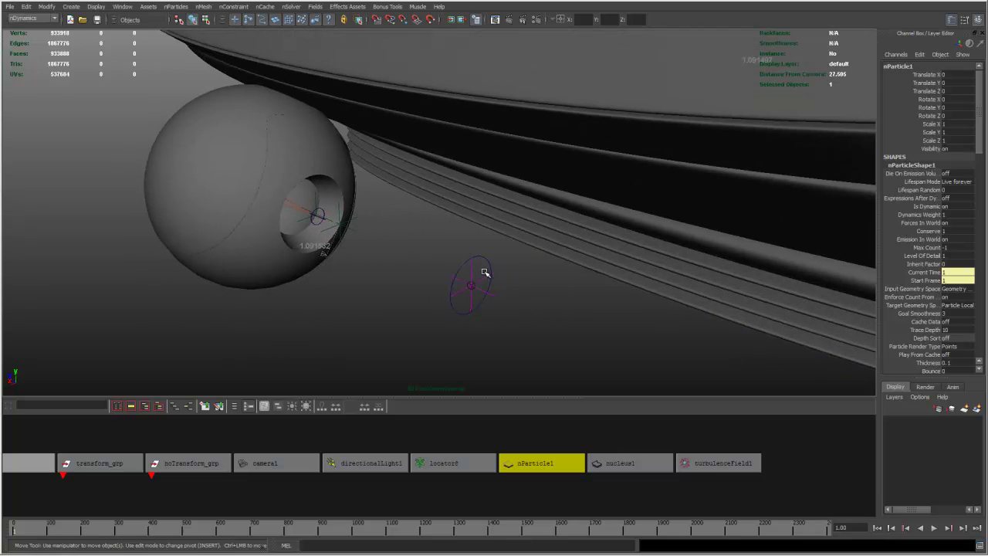
{"action": "left_click", "coordinate": [486, 281]}
{"action": "key", "text": "space"}
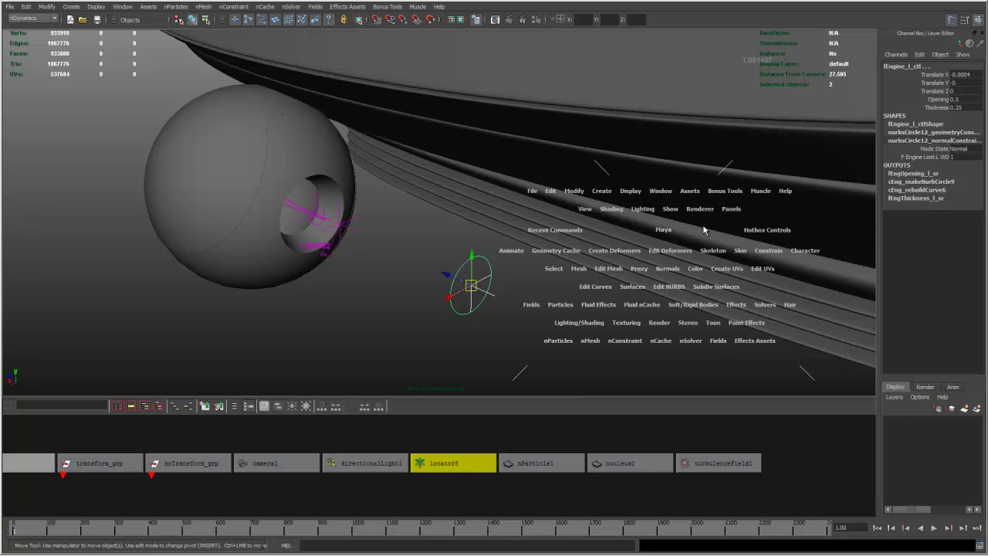
{"action": "left_click", "coordinate": [764, 253]}
{"action": "left_click", "coordinate": [770, 268]}
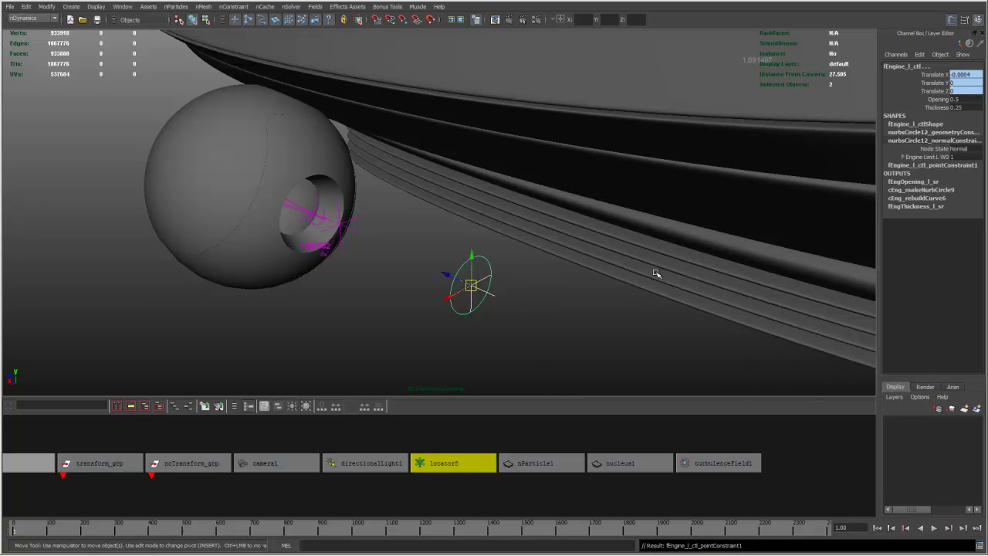
Step: Clear the selection, play the simulation to examine how the front left engine follows the locator, and rewind to frame 1
{"action": "right_click_drag", "start_coordinate": [655, 273], "coordinate": [564, 269], "text": "alt"}
{"action": "left_click_drag", "start_coordinate": [566, 272], "coordinate": [586, 301], "text": "alt"}
{"action": "left_click", "coordinate": [559, 303]}
{"action": "right_click_drag", "start_coordinate": [558, 302], "coordinate": [481, 275], "text": "alt"}
{"action": "left_click_drag", "start_coordinate": [481, 275], "coordinate": [525, 240], "text": "alt"}
{"action": "middle_click_drag", "start_coordinate": [525, 239], "coordinate": [641, 242], "text": "alt"}
{"action": "right_click_drag", "start_coordinate": [556, 247], "coordinate": [464, 259], "text": "alt"}
{"action": "left_click_drag", "start_coordinate": [464, 258], "coordinate": [516, 237], "text": "alt"}
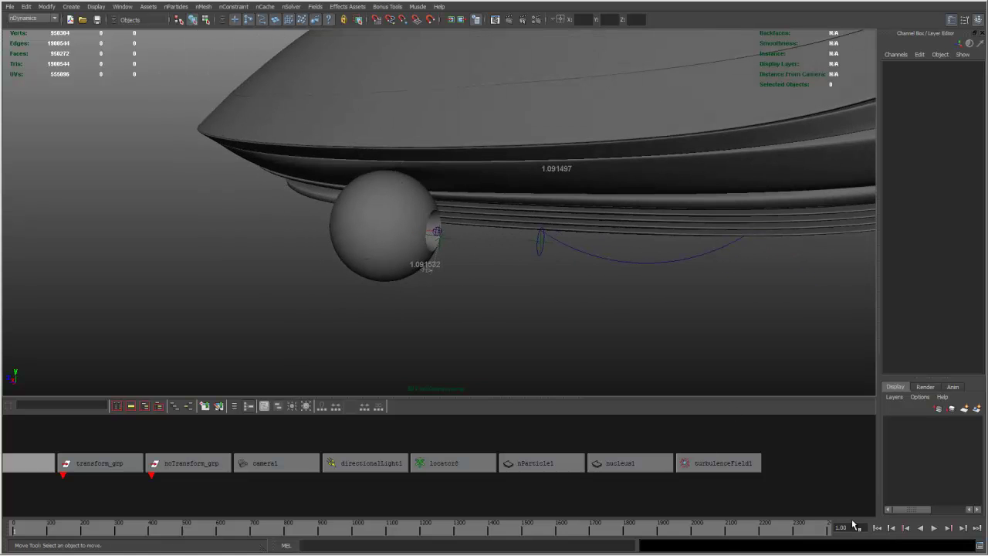
{"action": "left_click", "coordinate": [933, 529]}
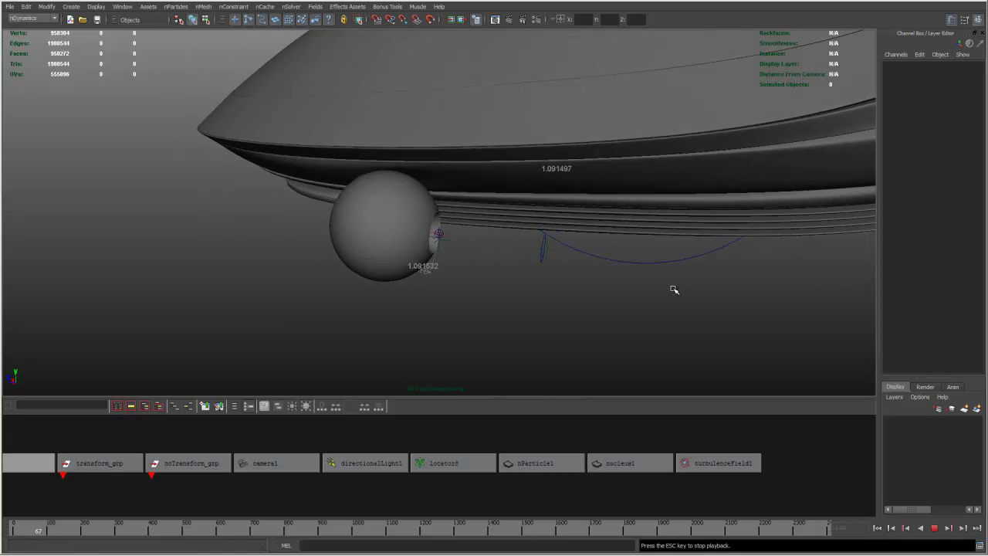
{"action": "left_click_drag", "start_coordinate": [668, 308], "coordinate": [600, 211], "text": "alt"}
{"action": "left_click_drag", "start_coordinate": [574, 248], "coordinate": [555, 268], "text": "alt"}
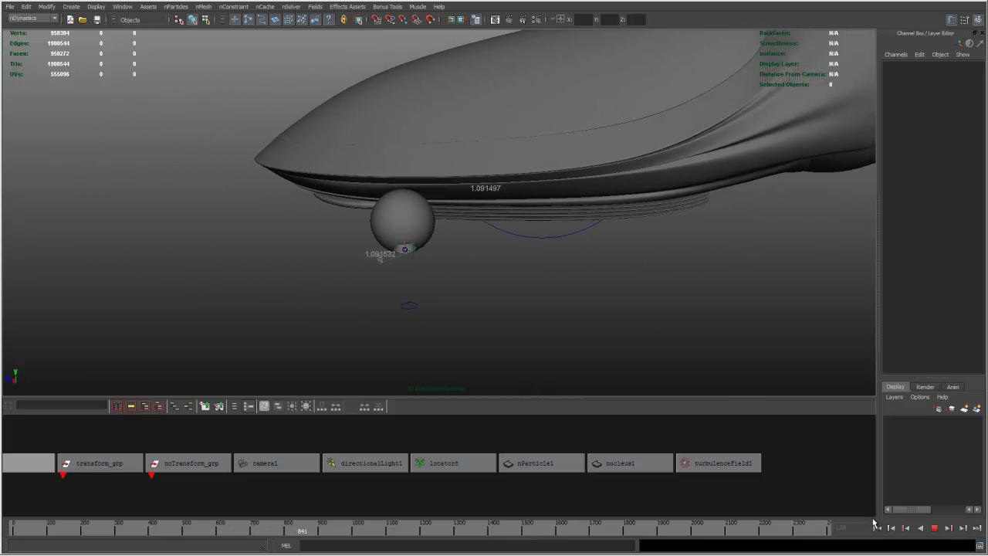
{"action": "left_click", "coordinate": [934, 528]}
{"action": "left_click", "coordinate": [877, 528]}
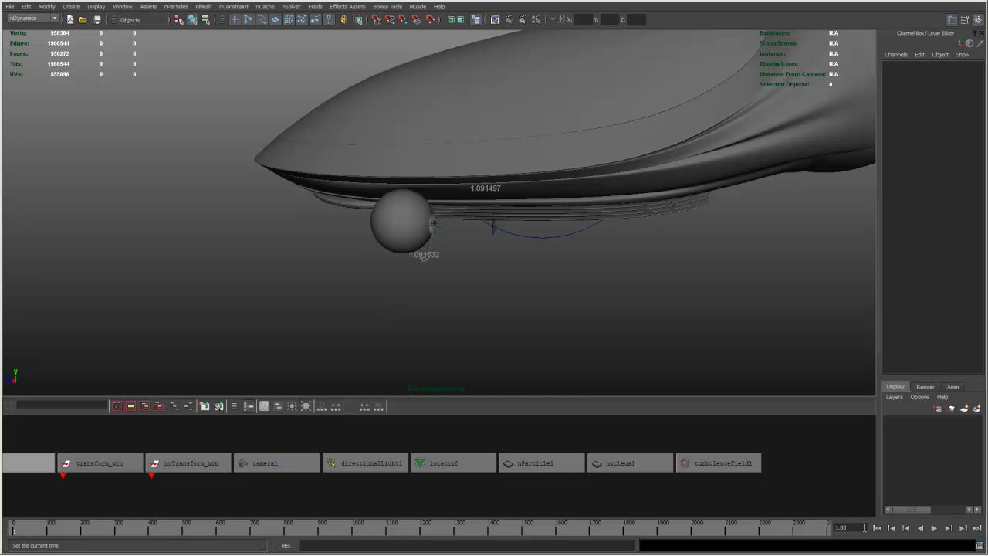
{"action": "left_click_drag", "start_coordinate": [569, 269], "coordinate": [549, 198], "text": "alt"}
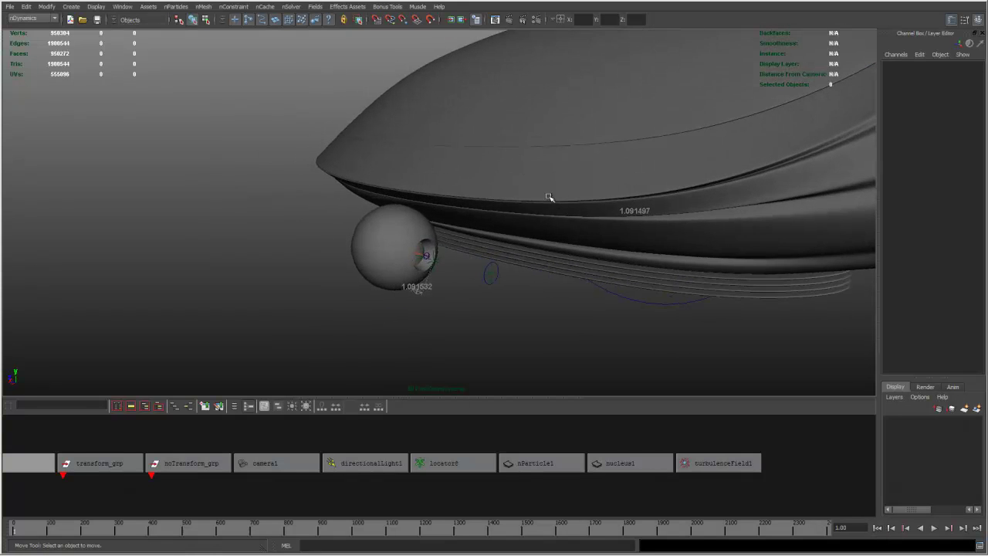
{"action": "left_click_drag", "start_coordinate": [492, 237], "coordinate": [541, 254], "text": "alt"}
{"action": "left_click_drag", "start_coordinate": [360, 237], "coordinate": [352, 216], "text": "alt"}
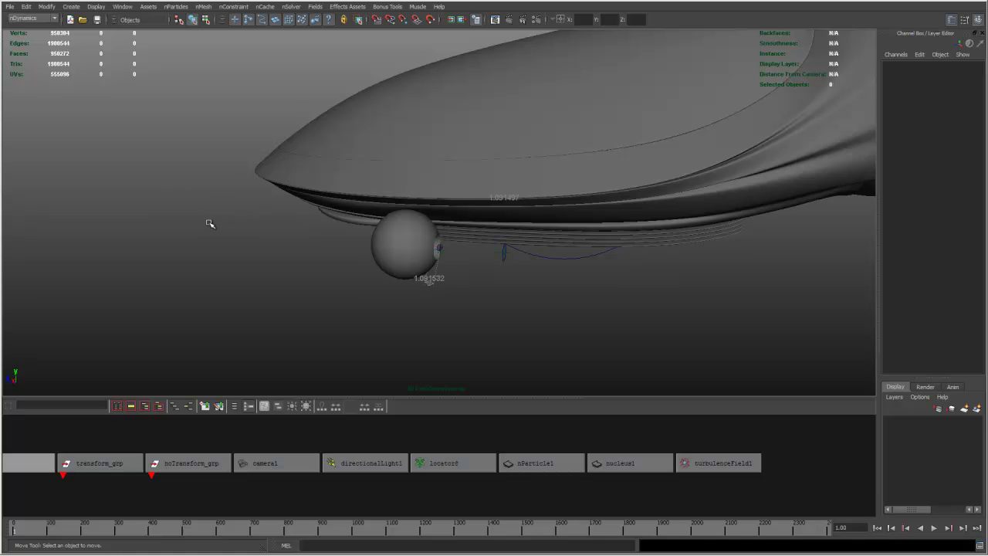
{"action": "left_click_drag", "start_coordinate": [311, 247], "coordinate": [390, 248], "text": "alt"}
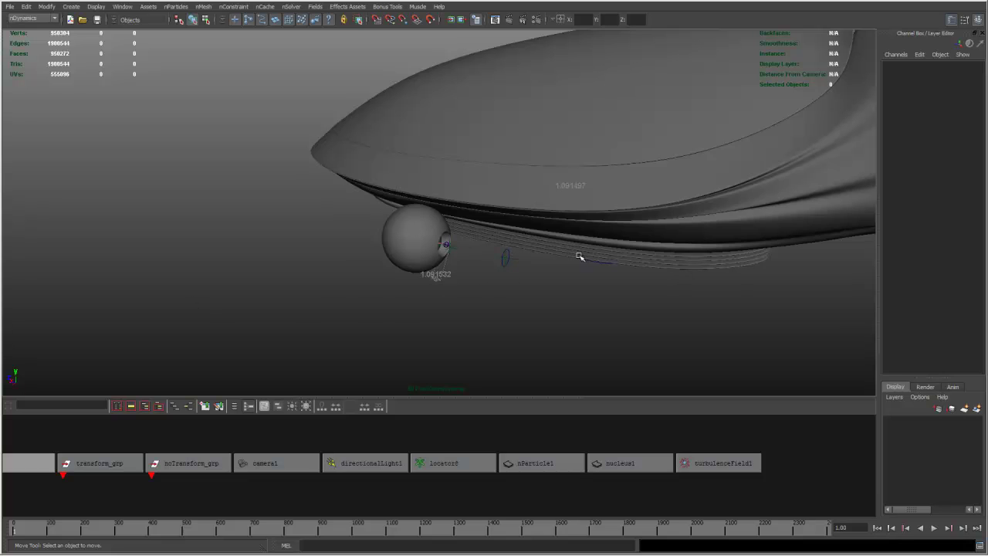
{"action": "left_click_drag", "start_coordinate": [578, 292], "coordinate": [574, 293], "text": "alt"}
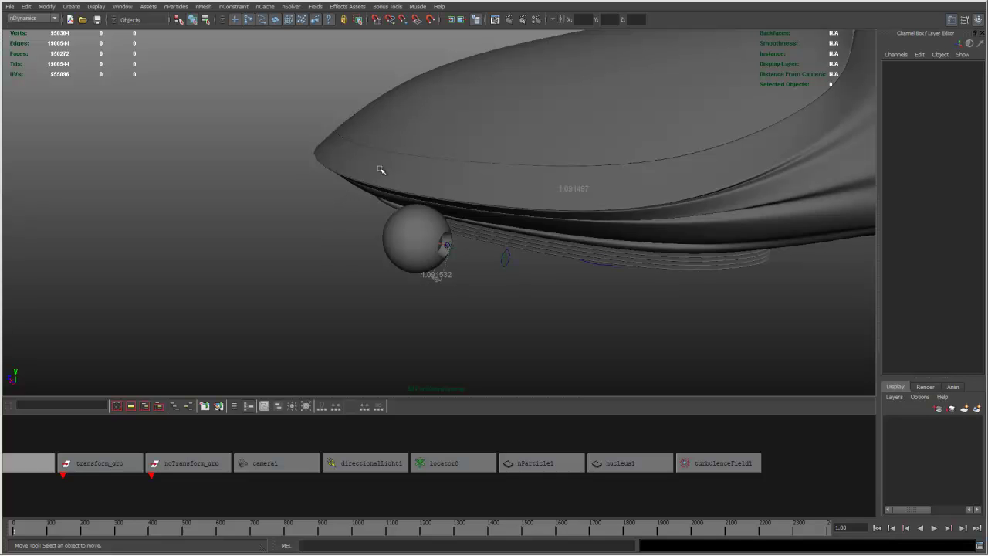
Step: Maximize the perspective view to hide the node graph, framing the front left engine
{"action": "key", "text": "space"}
{"action": "right_click_drag", "start_coordinate": [426, 236], "coordinate": [613, 225], "text": "alt"}
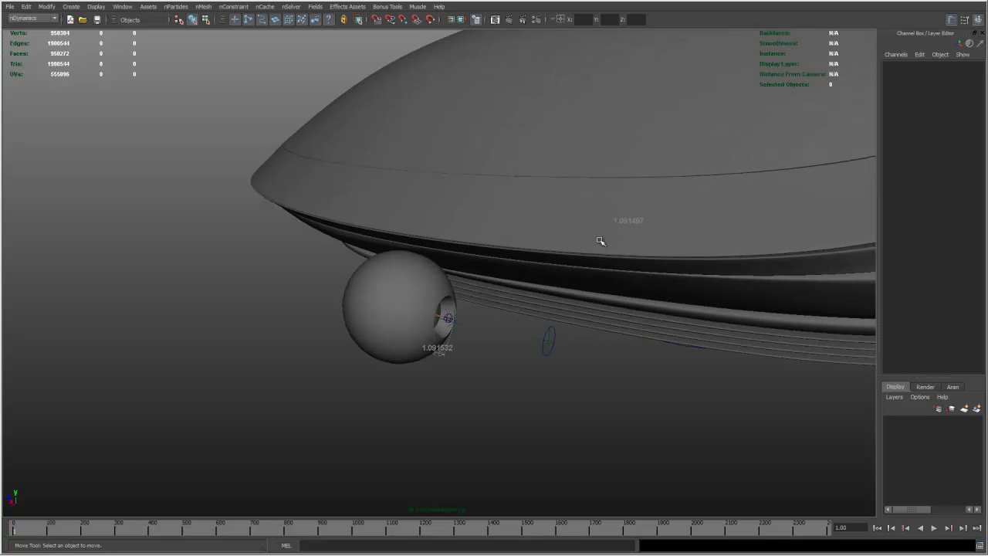